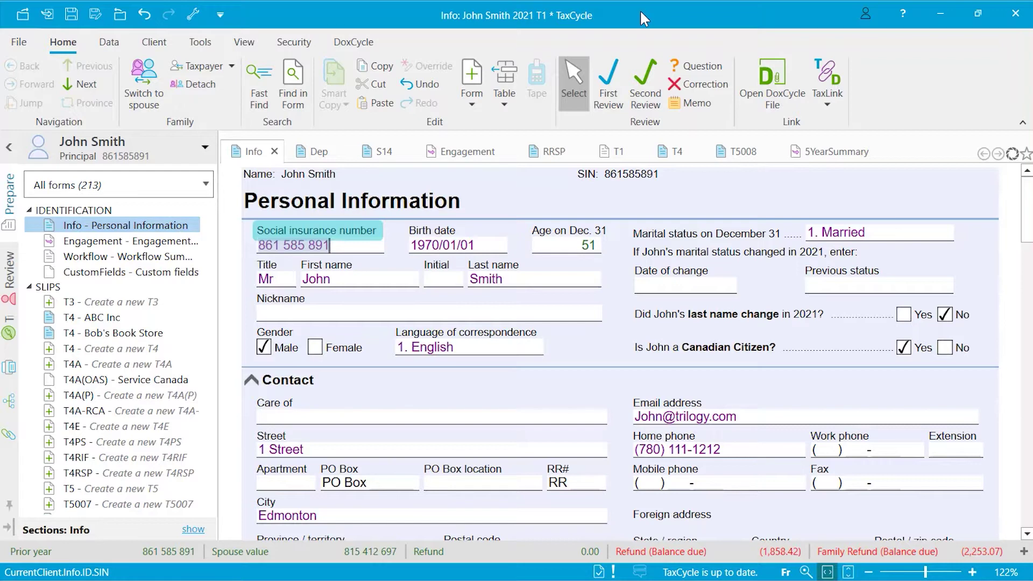
Switch to the spouse's return, then step through the principal, spouse and both dependants with F4
{"action": "left_click", "coordinate": [205, 147]}
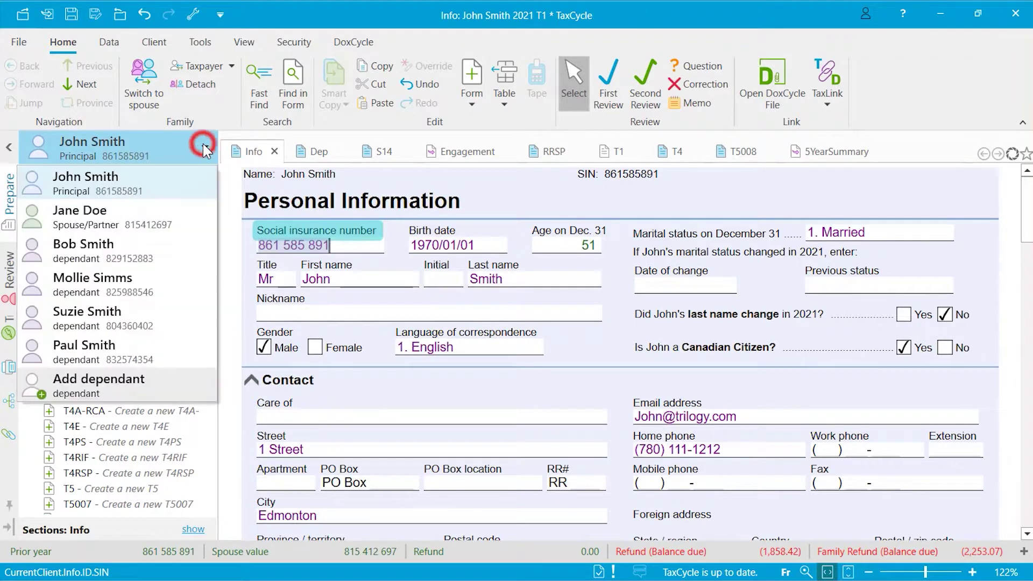
{"action": "left_click", "coordinate": [178, 212]}
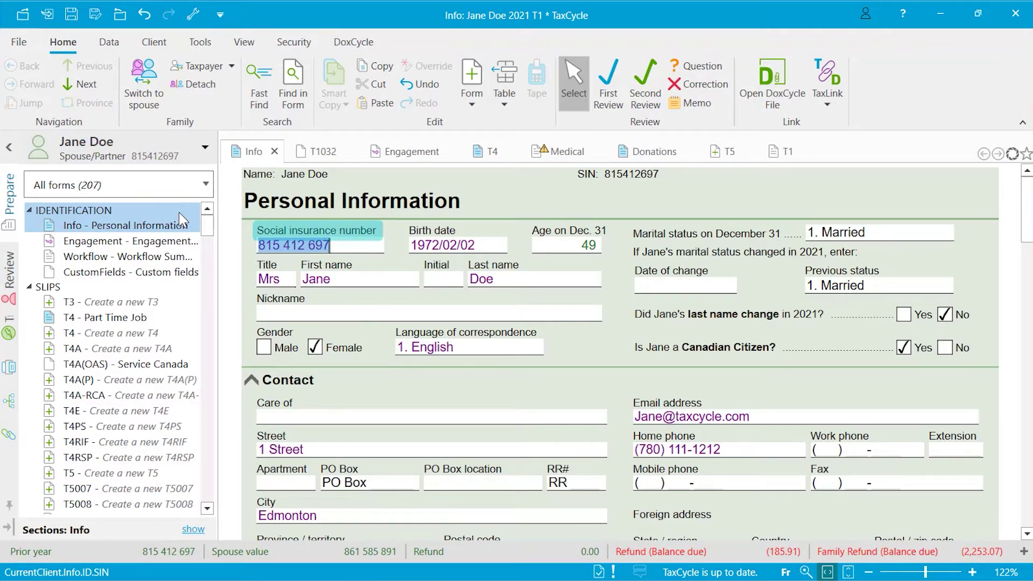
{"action": "key", "text": "F4"}
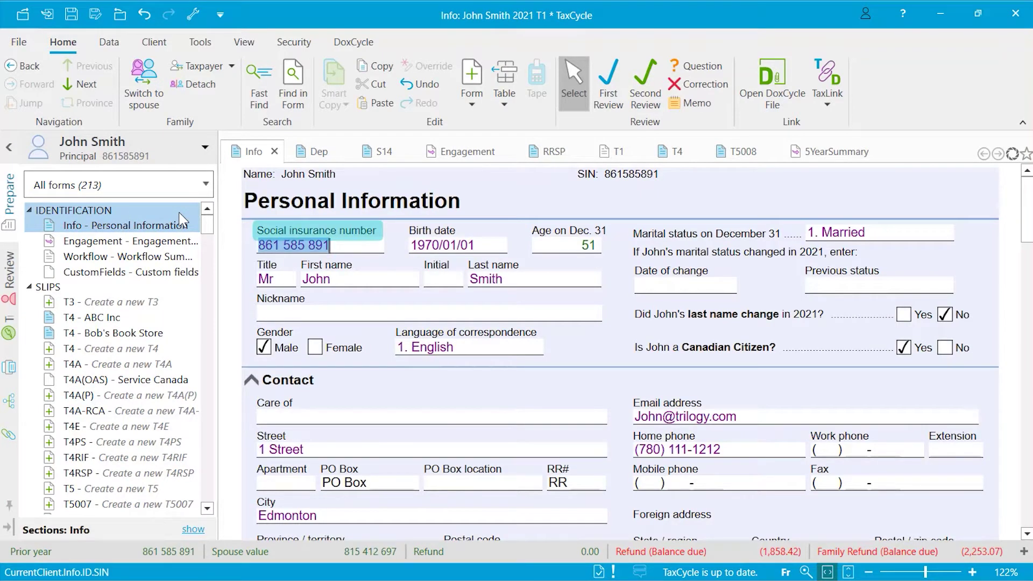
{"action": "key", "text": "F4"}
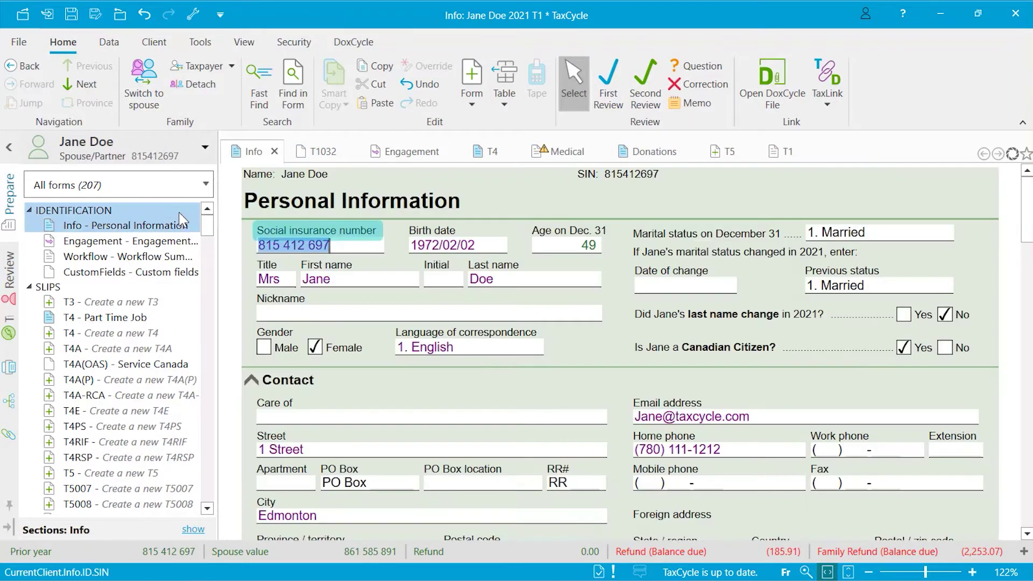
{"action": "key", "text": "F4"}
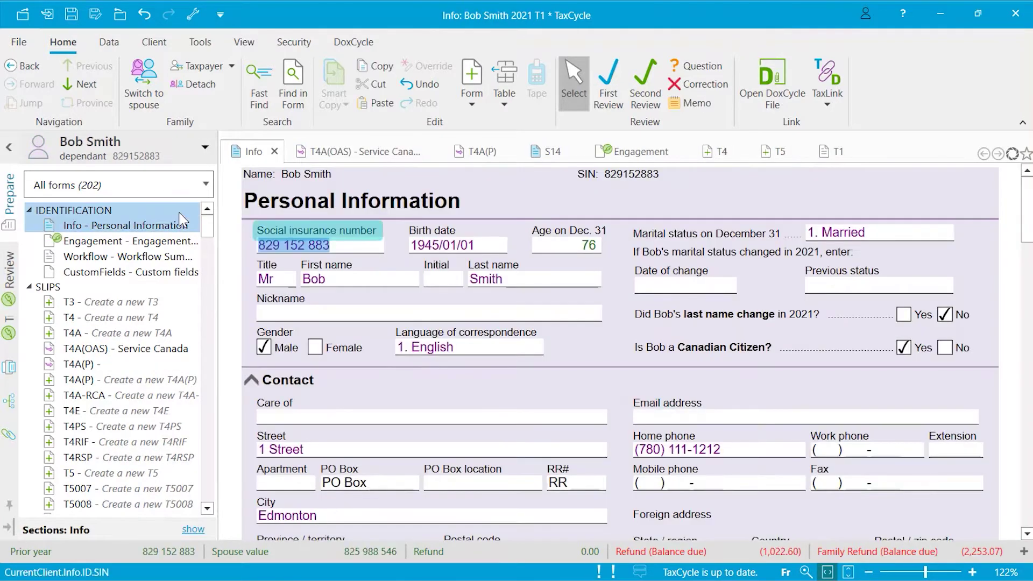
{"action": "key", "text": "F4"}
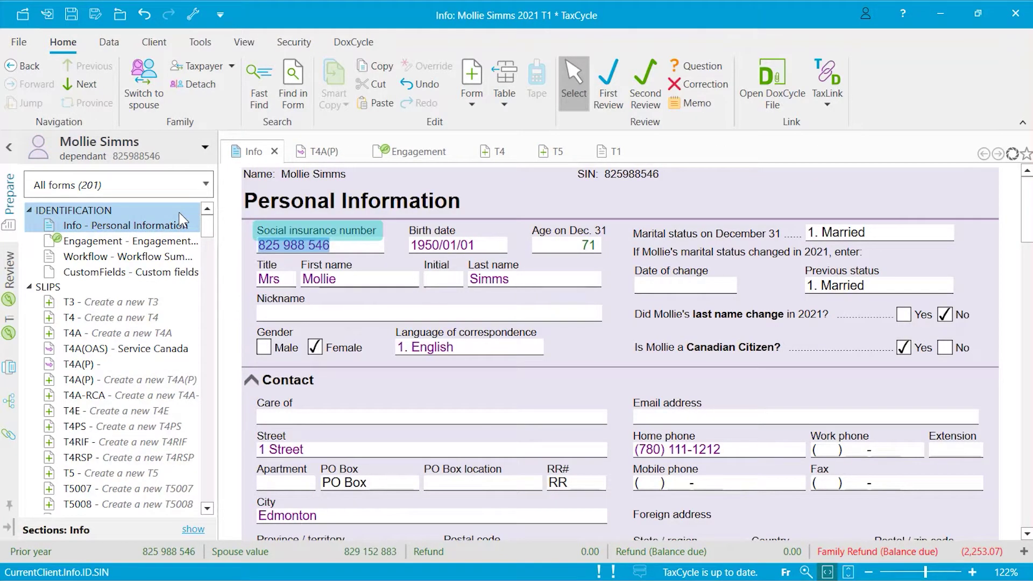
Use the taxpayer dropdown to return to the principal, then jump to the spouse's return
{"action": "left_click", "coordinate": [231, 67]}
{"action": "left_click", "coordinate": [186, 98]}
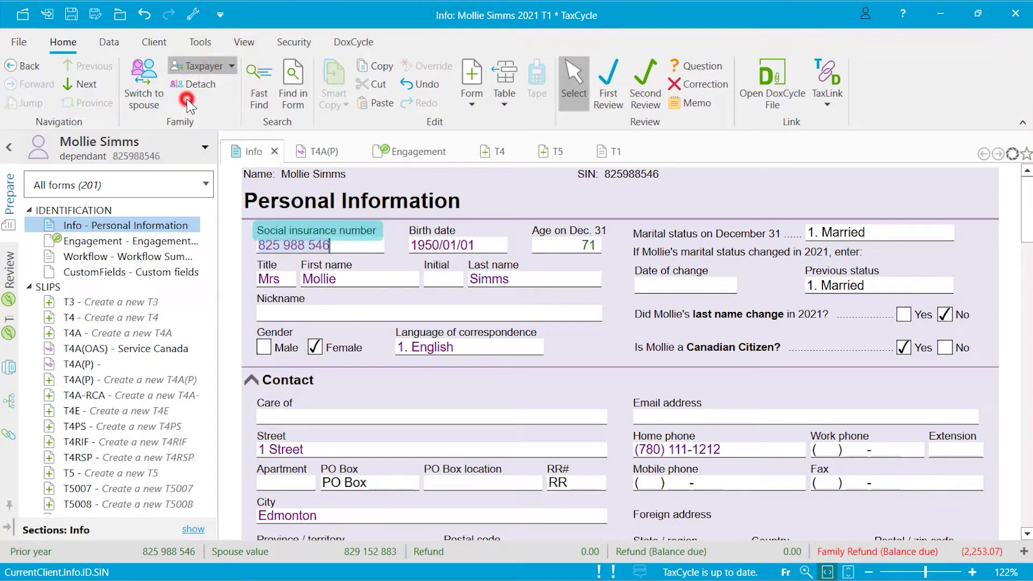
{"action": "left_click", "coordinate": [149, 98]}
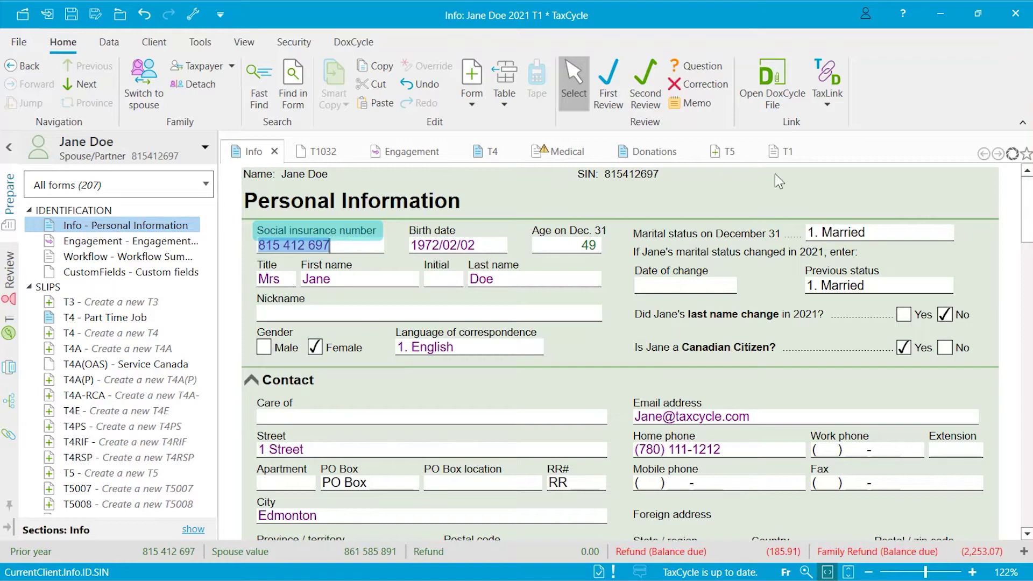
Switch the ribbon to simplified, minimize it, and collapse the forms sidebar
{"action": "left_click", "coordinate": [1021, 123]}
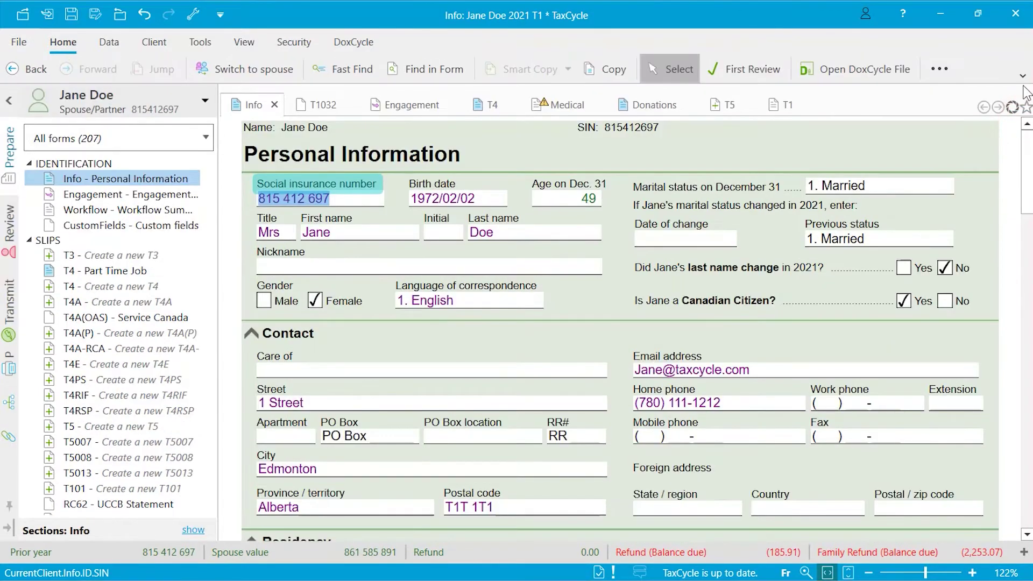
{"action": "left_click", "coordinate": [1022, 75]}
{"action": "left_click", "coordinate": [861, 117]}
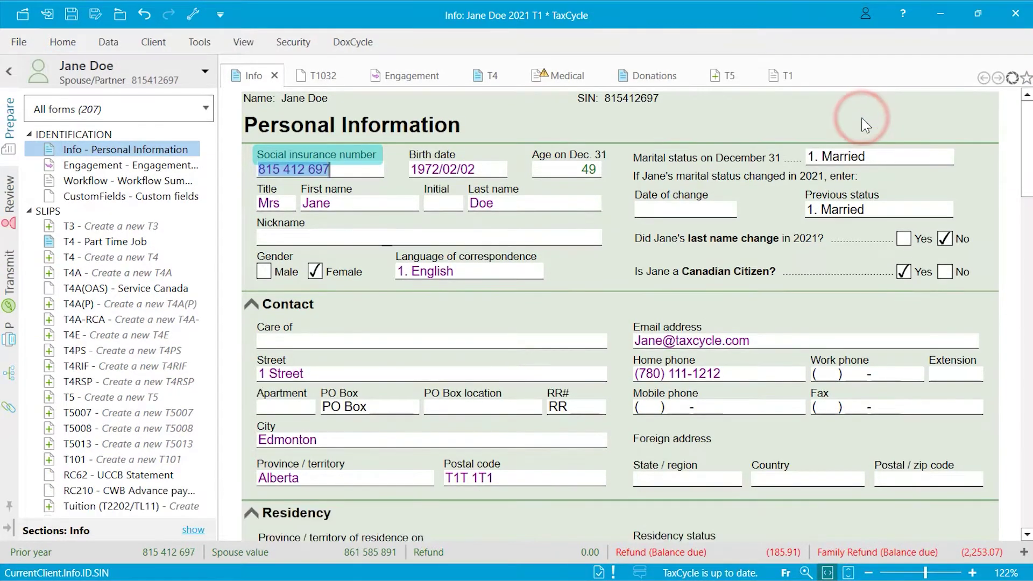
{"action": "left_click", "coordinate": [13, 74]}
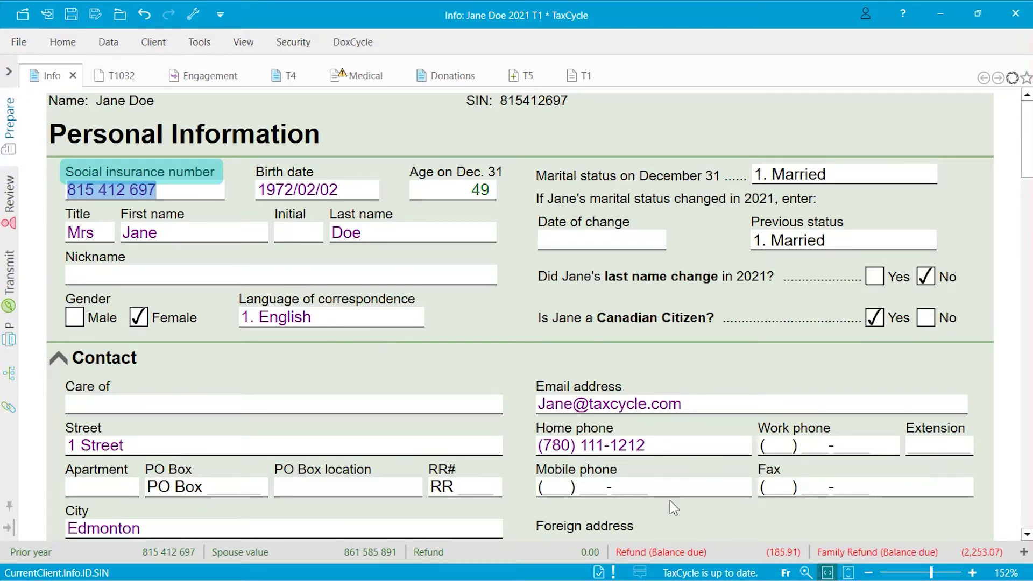
Set the form zoom to 100%, then fit width, then fit page, then zoom in two steps
{"action": "left_click", "coordinate": [805, 574]}
{"action": "left_click", "coordinate": [805, 573]}
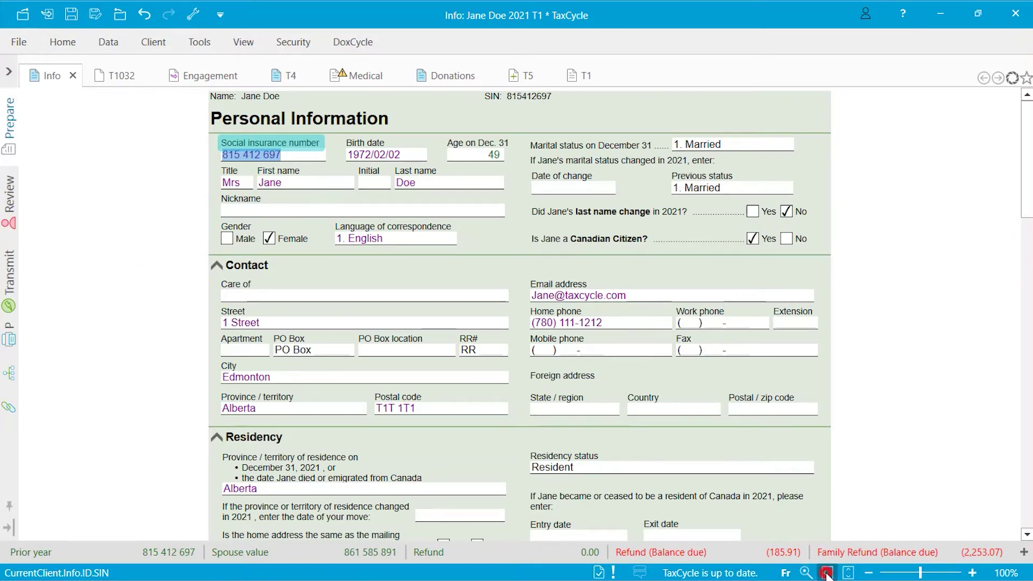
{"action": "left_click", "coordinate": [828, 572]}
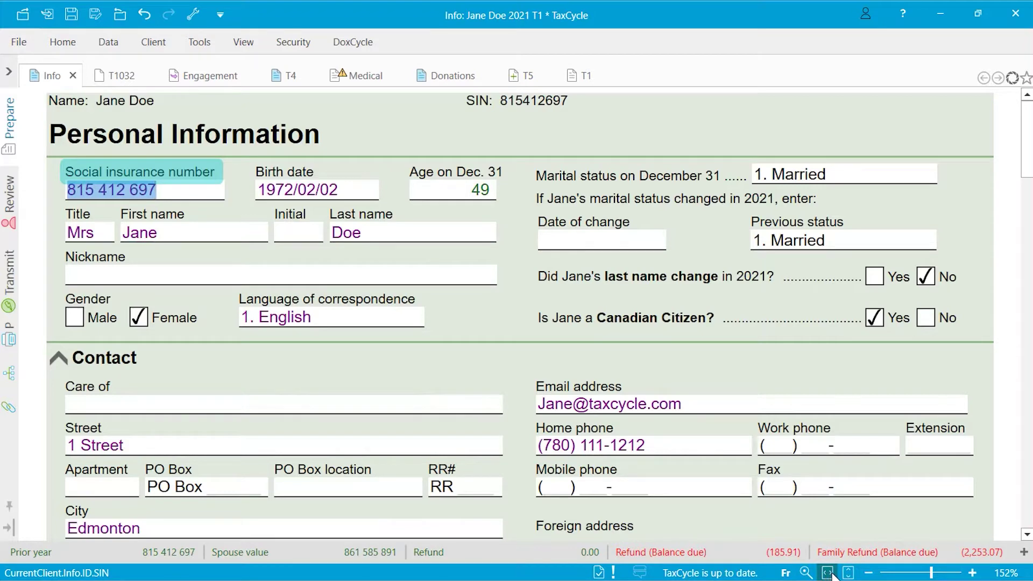
{"action": "left_click", "coordinate": [848, 573]}
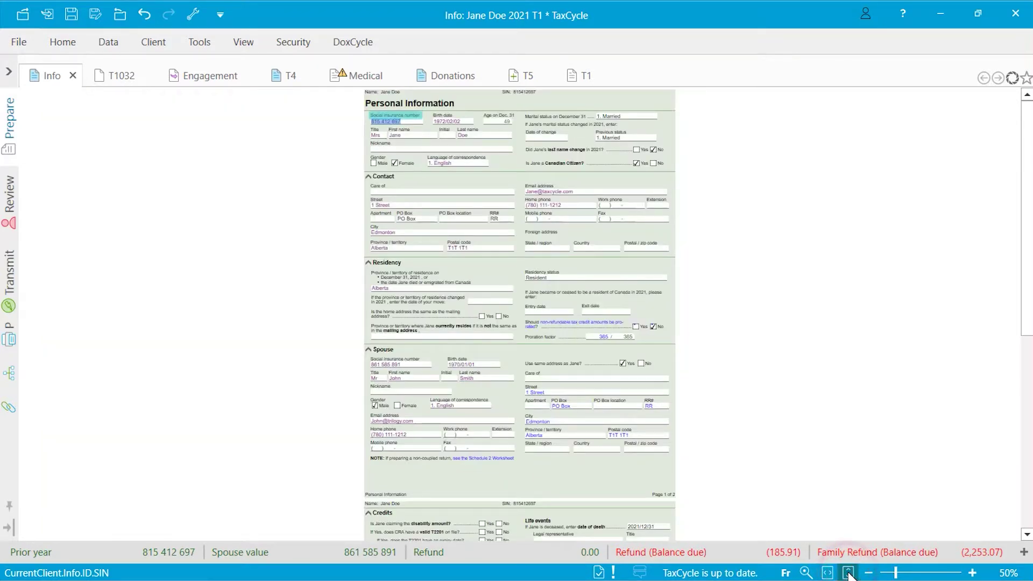
{"action": "left_click", "coordinate": [972, 573]}
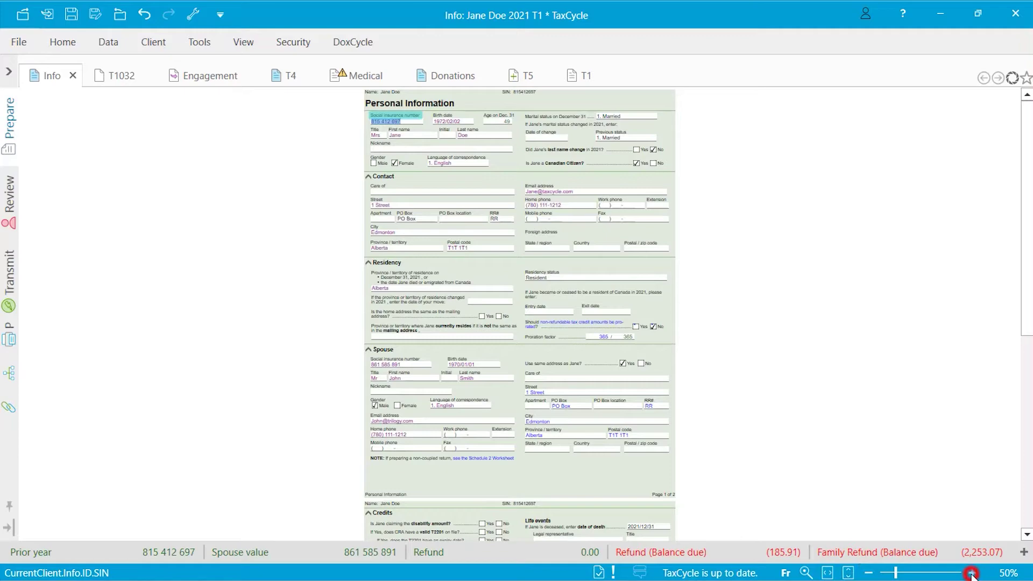
{"action": "left_click", "coordinate": [971, 573]}
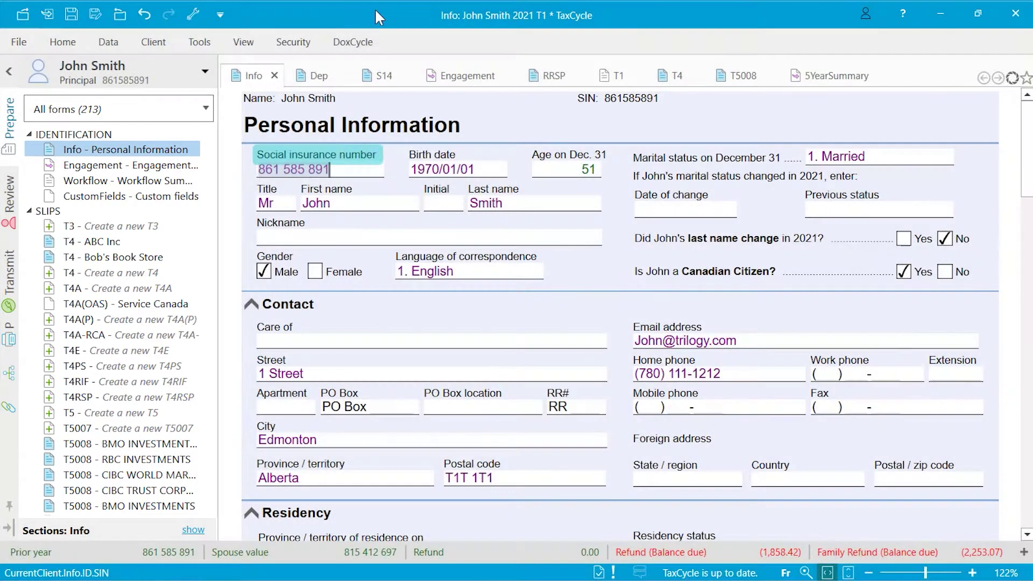
{"action": "left_click", "coordinate": [12, 135]}
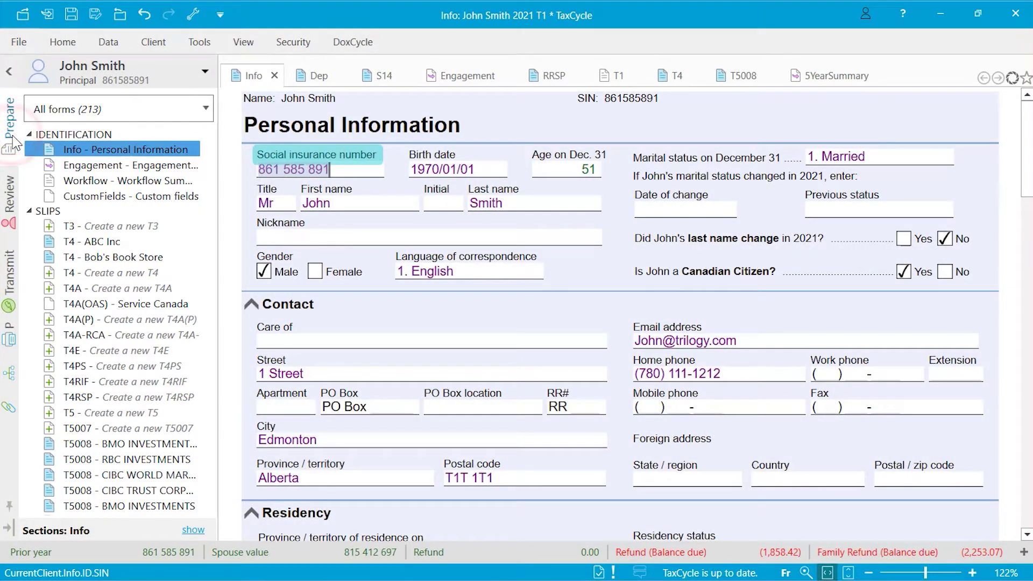
{"action": "left_click", "coordinate": [12, 218]}
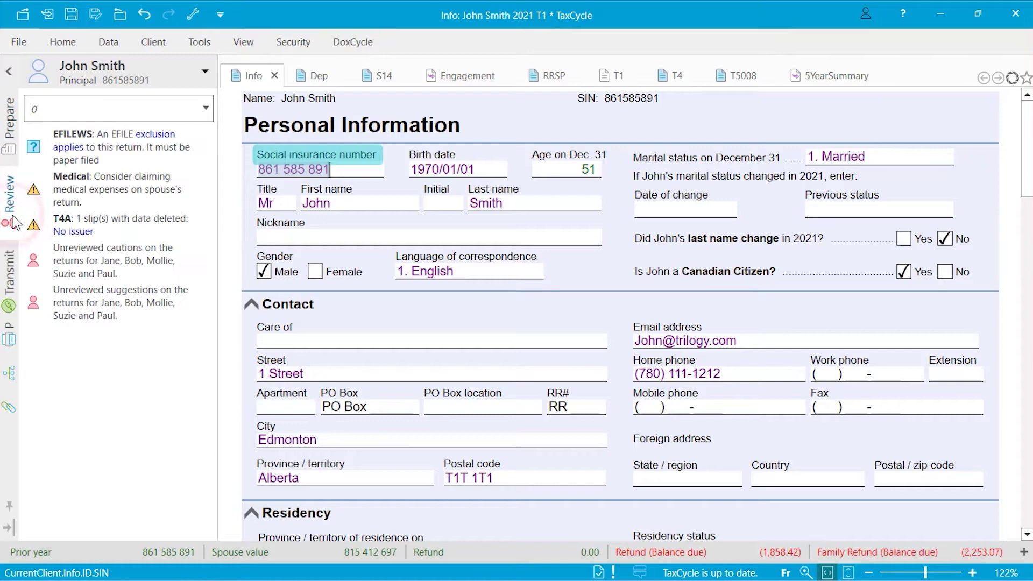
{"action": "left_click", "coordinate": [11, 293]}
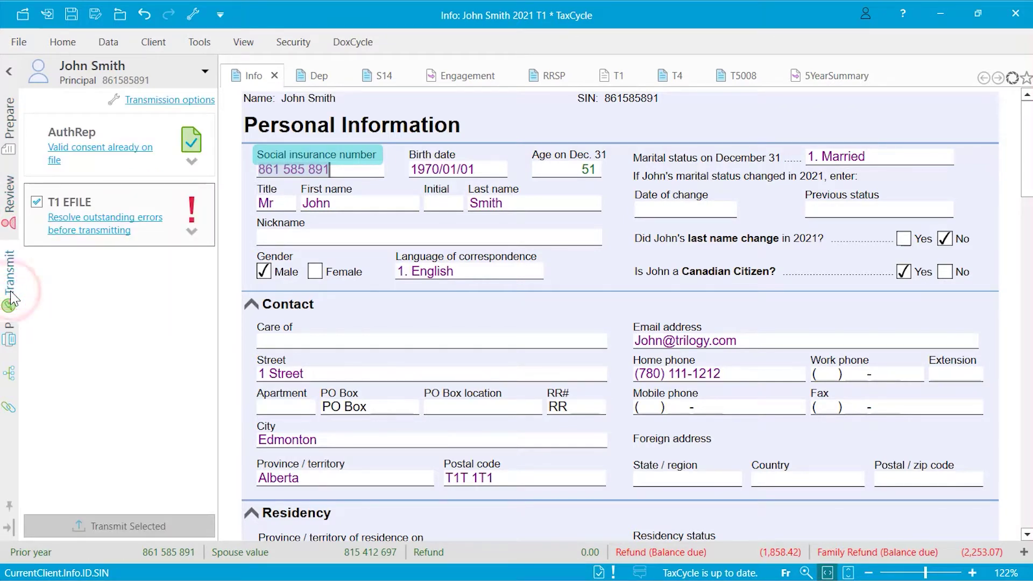
{"action": "left_click", "coordinate": [12, 339]}
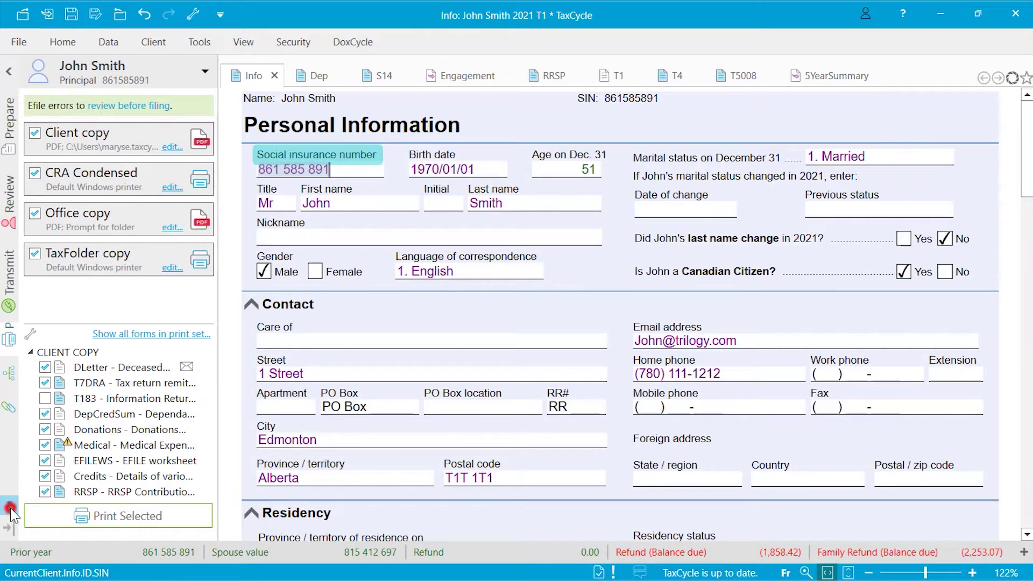
{"action": "scroll", "coordinate": [11, 507], "scroll_direction": "up", "scroll_amount": 3}
{"action": "left_click", "coordinate": [205, 491]}
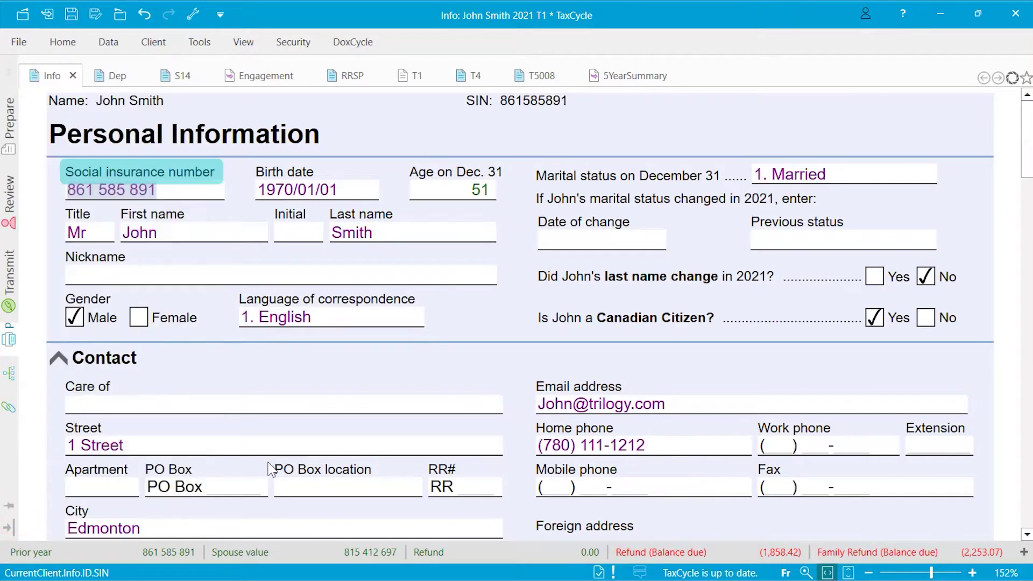
{"action": "left_click", "coordinate": [10, 126]}
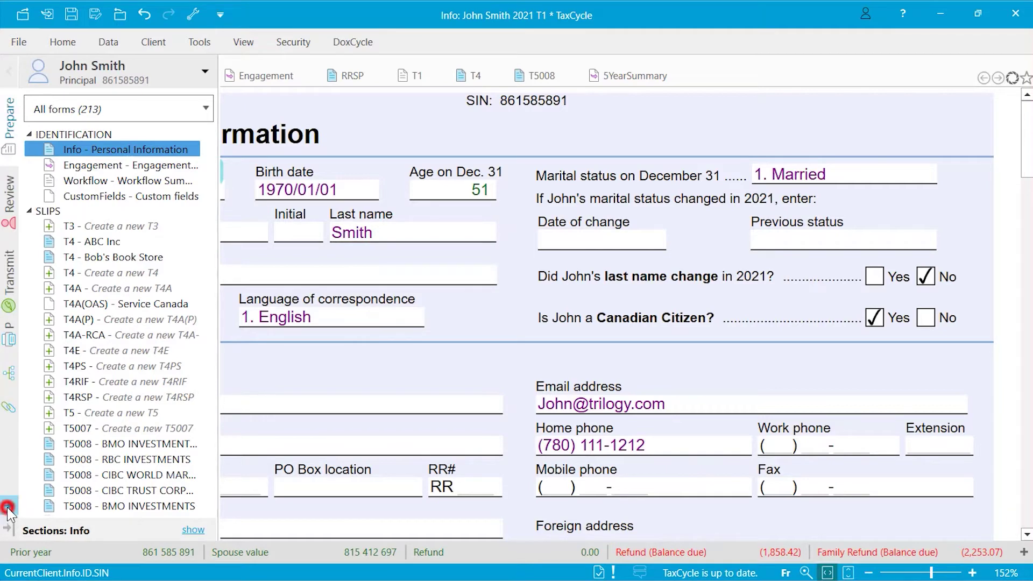
{"action": "scroll", "coordinate": [7, 511], "scroll_direction": "down", "scroll_amount": 3}
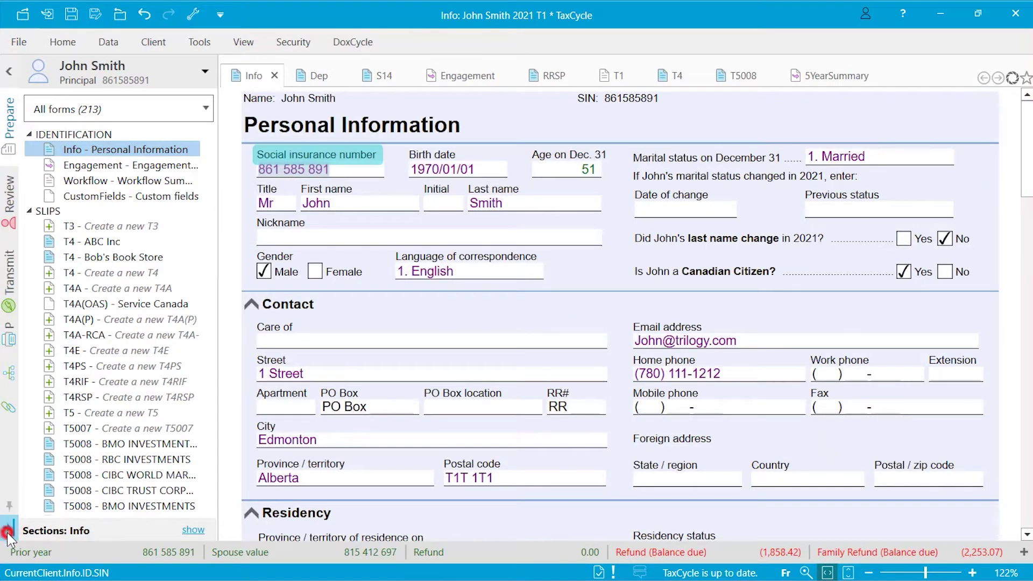
{"action": "left_click", "coordinate": [7, 533]}
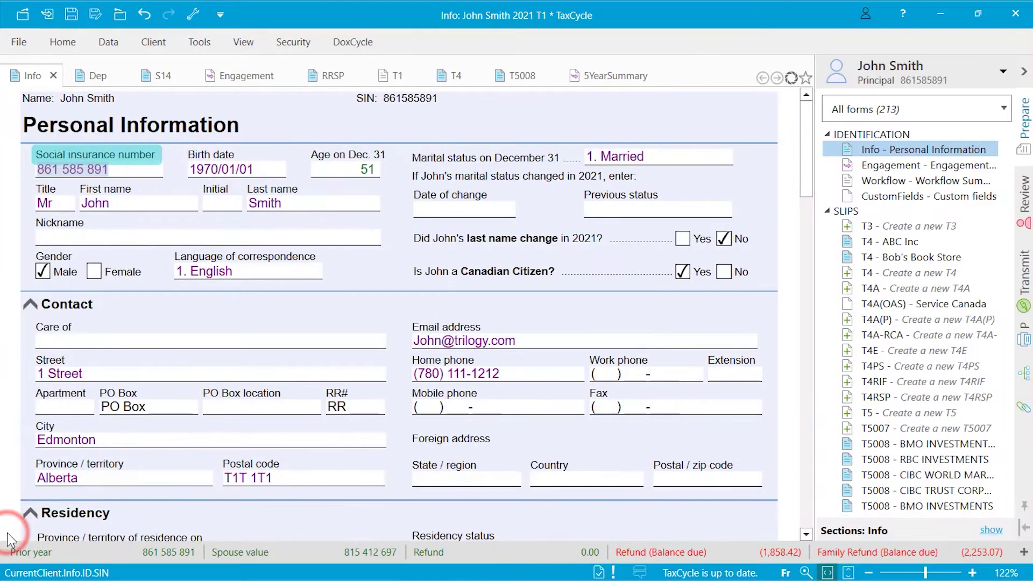
{"action": "left_click", "coordinate": [1024, 530]}
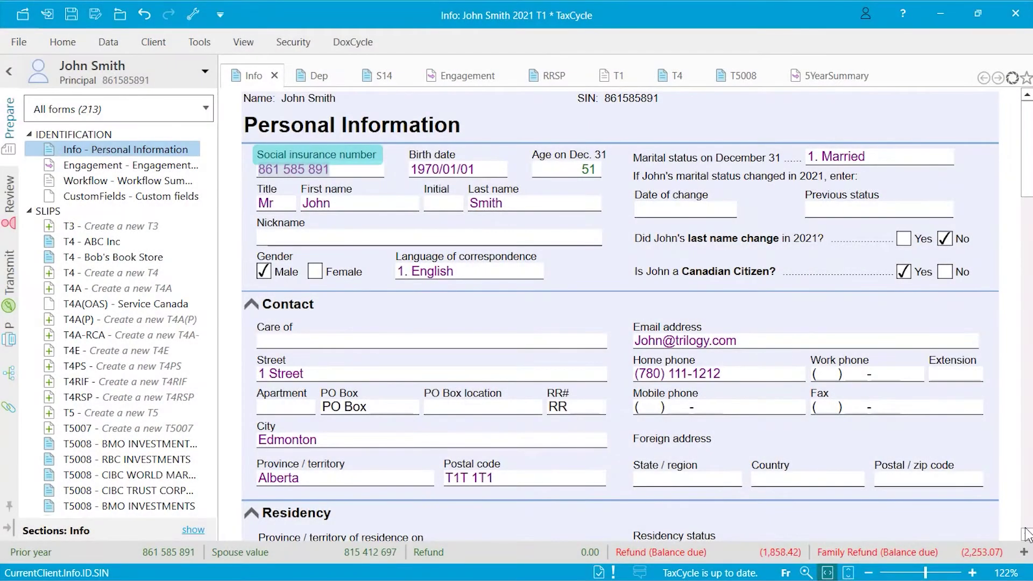
Open the All forms filter list and scroll through the available filters
{"action": "left_click", "coordinate": [205, 108]}
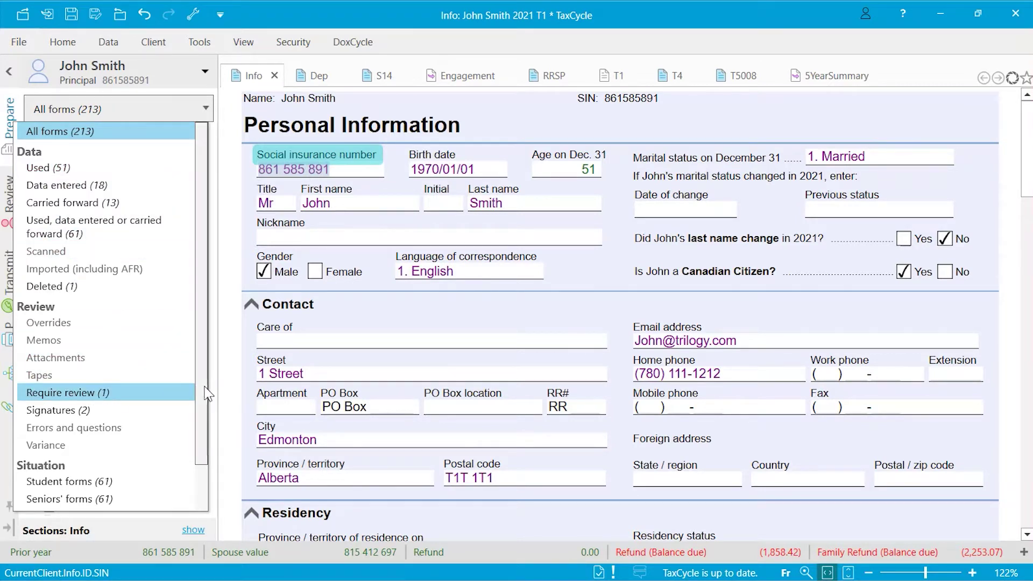
{"action": "scroll", "coordinate": [114, 430], "scroll_direction": "down", "scroll_amount": 1}
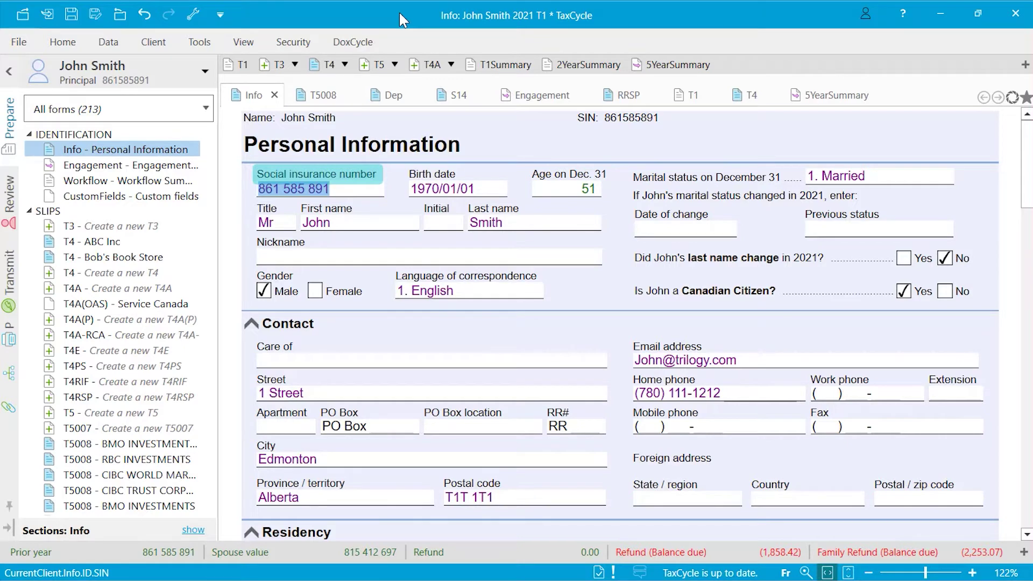
Create a new T5013 slip, then view the RRSP worksheet and the 2-year variance summary
{"action": "scroll", "coordinate": [150, 263], "scroll_direction": "down", "scroll_amount": 5}
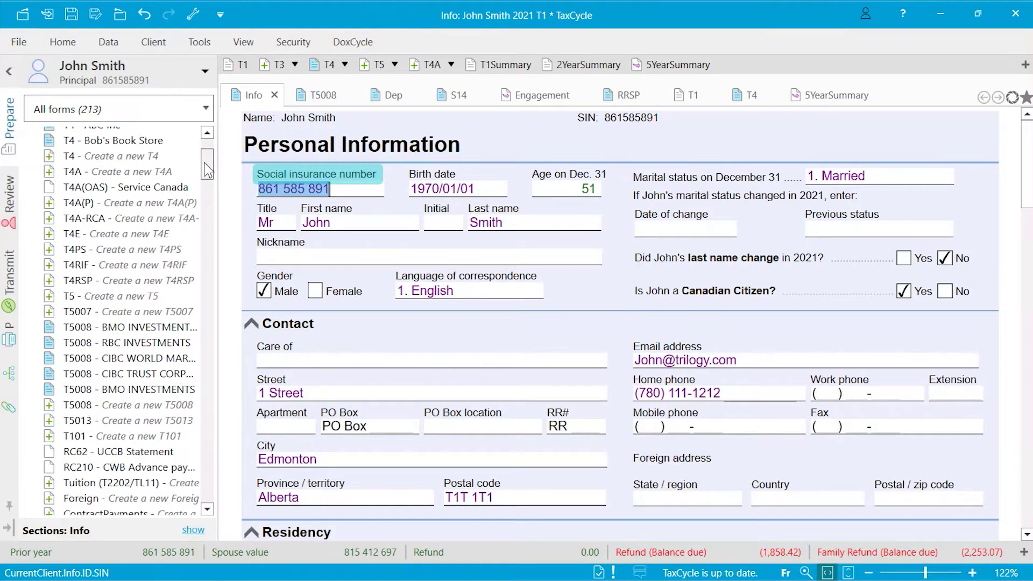
{"action": "left_click", "coordinate": [134, 285]}
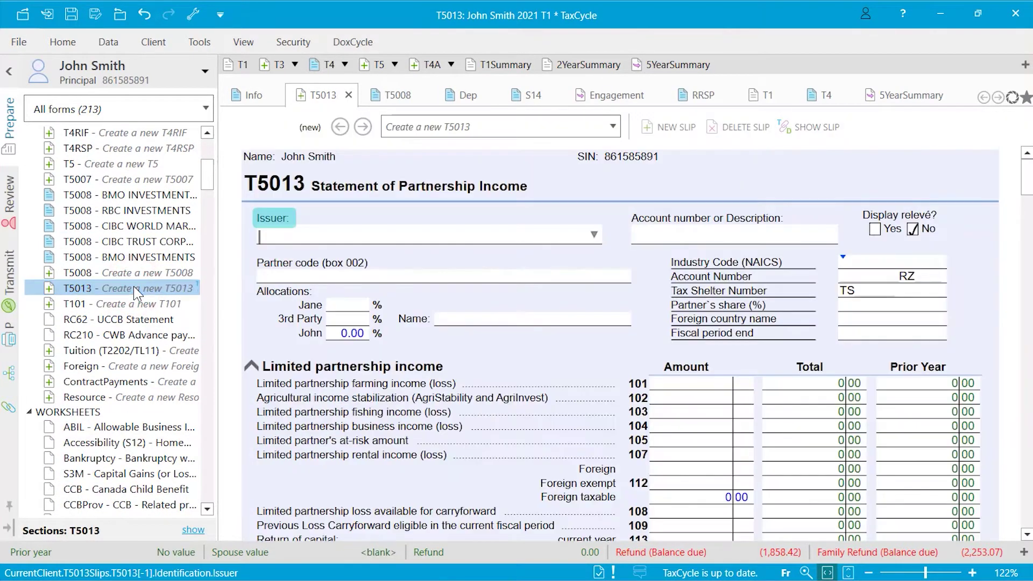
{"action": "left_click", "coordinate": [694, 97]}
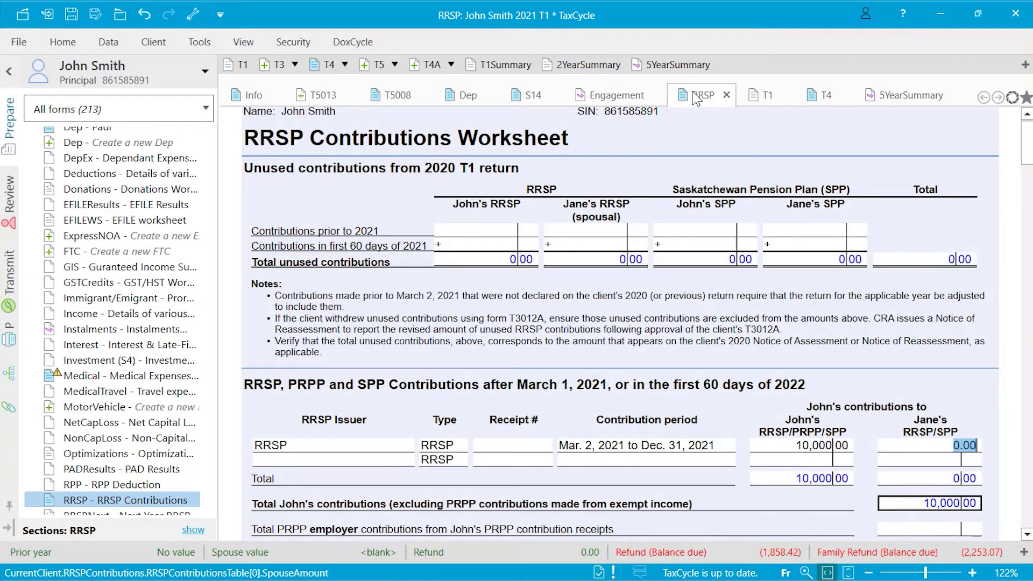
{"action": "left_click", "coordinate": [592, 65]}
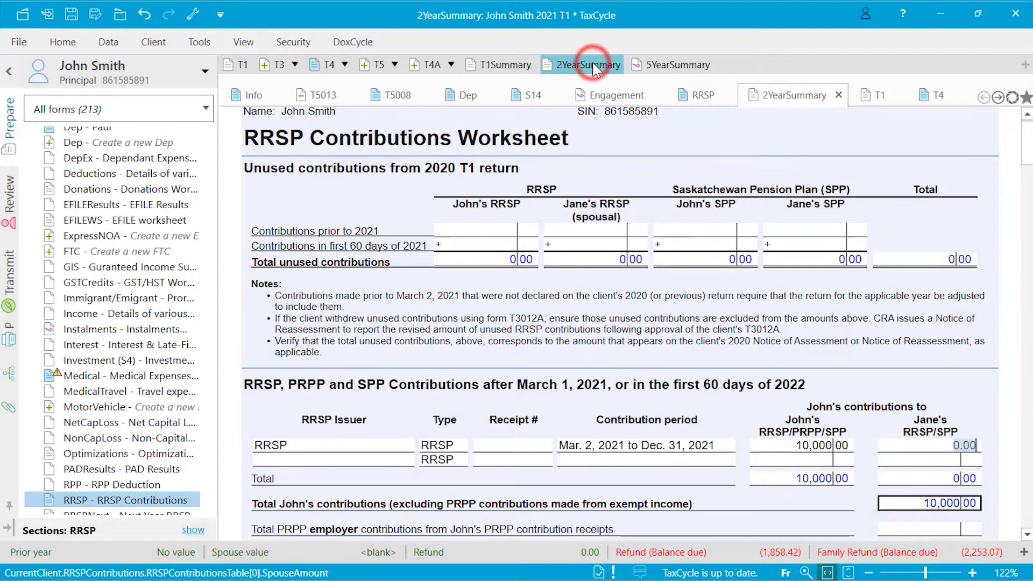
Use Home > Fast Find to search 'T5008' and open the CIBC TRUST CORPORATION slip
{"action": "left_click", "coordinate": [63, 43]}
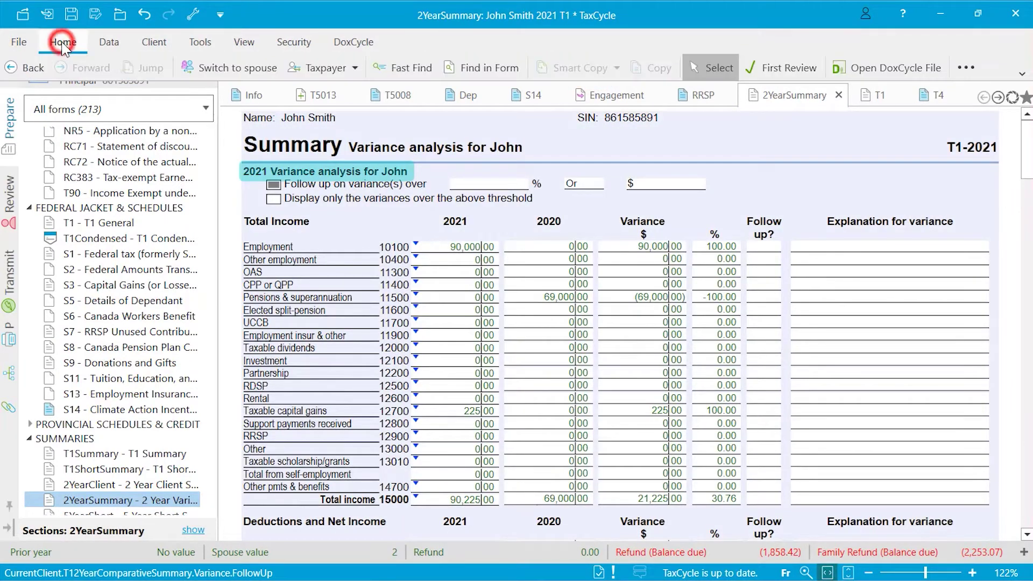
{"action": "left_click", "coordinate": [394, 75]}
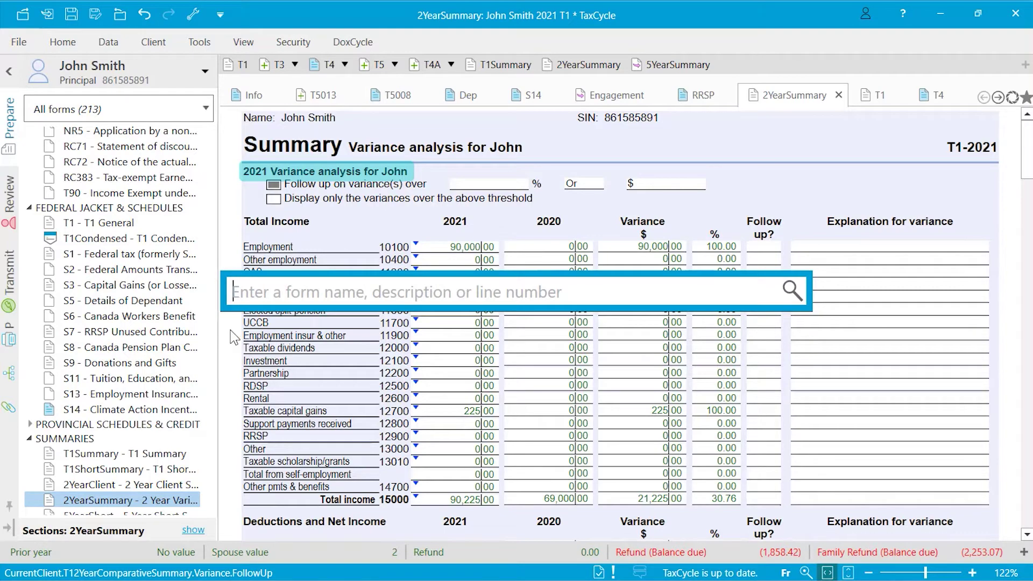
{"action": "type", "text": "T5008"}
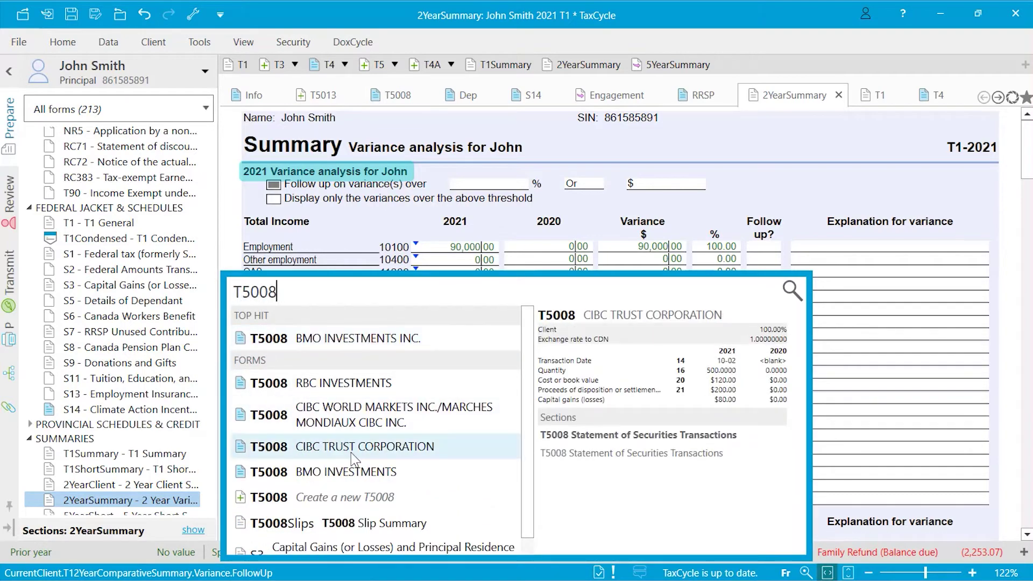
{"action": "left_click", "coordinate": [350, 448]}
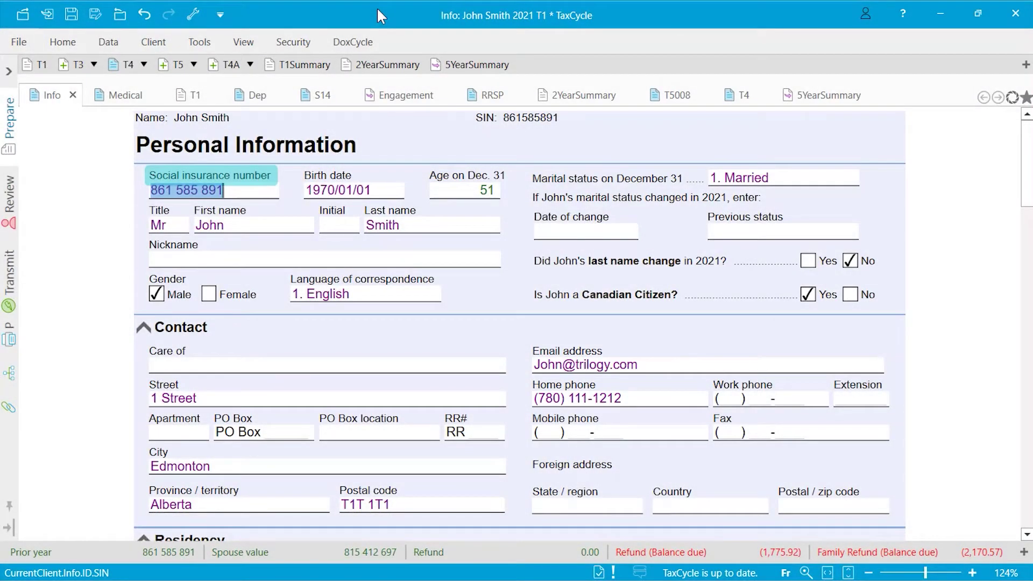
On the Medical Expenses Worksheet, follow the T4 Box 85 premiums link to its slips
{"action": "left_click", "coordinate": [126, 95]}
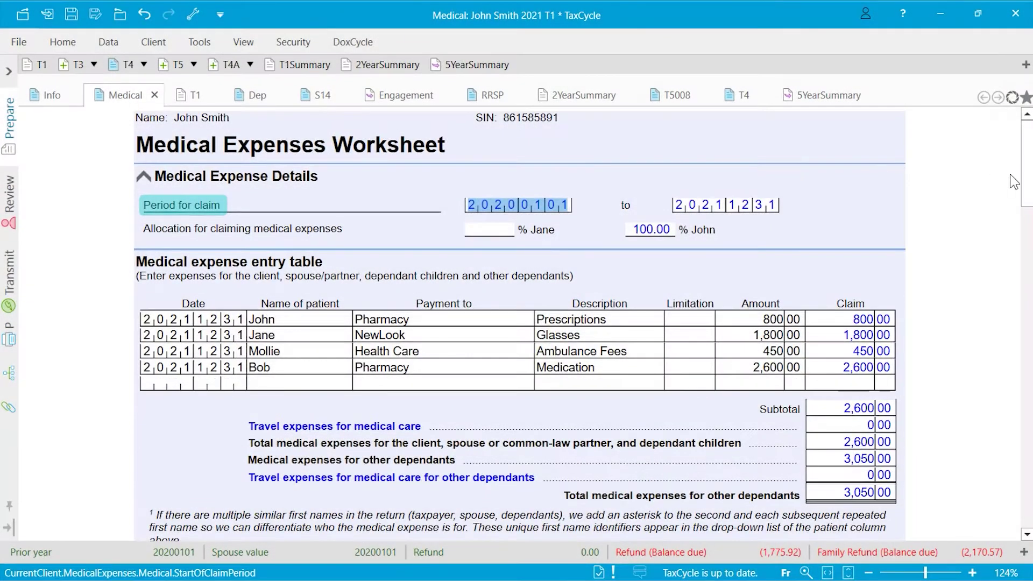
{"action": "scroll", "coordinate": [541, 347], "scroll_direction": "down", "scroll_amount": 5}
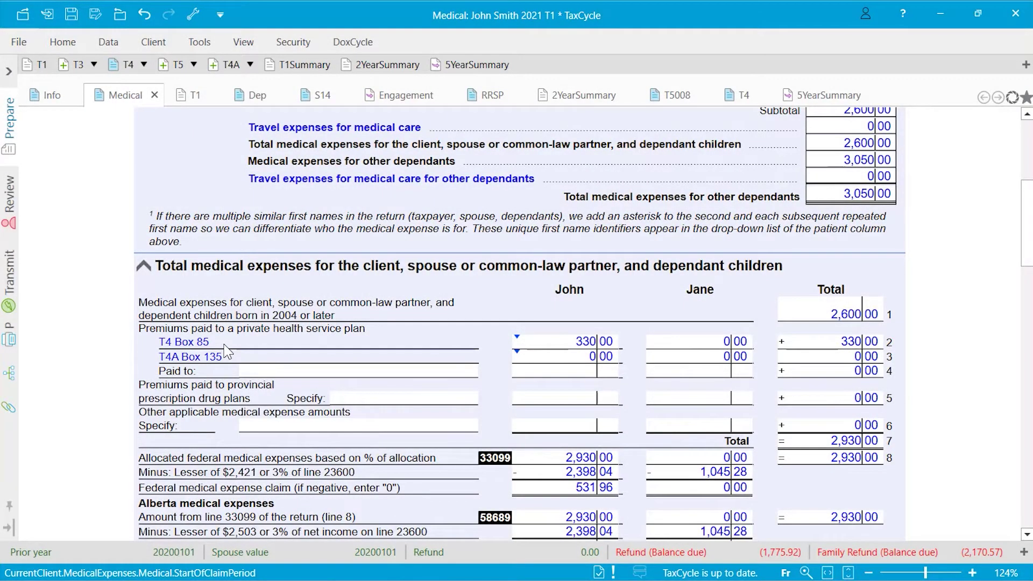
{"action": "left_click", "coordinate": [202, 346]}
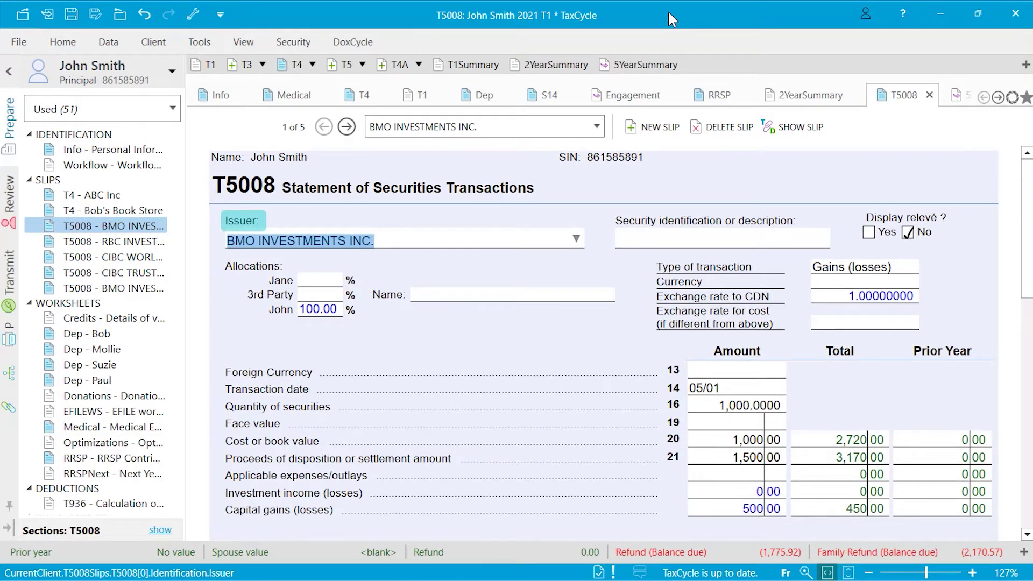
Browse the T5008 slips by arrows and issuer list, reaching BMO INVESTMENTS and CIBC TRUST CORPORATION
{"action": "left_click", "coordinate": [347, 127]}
{"action": "left_click", "coordinate": [347, 127]}
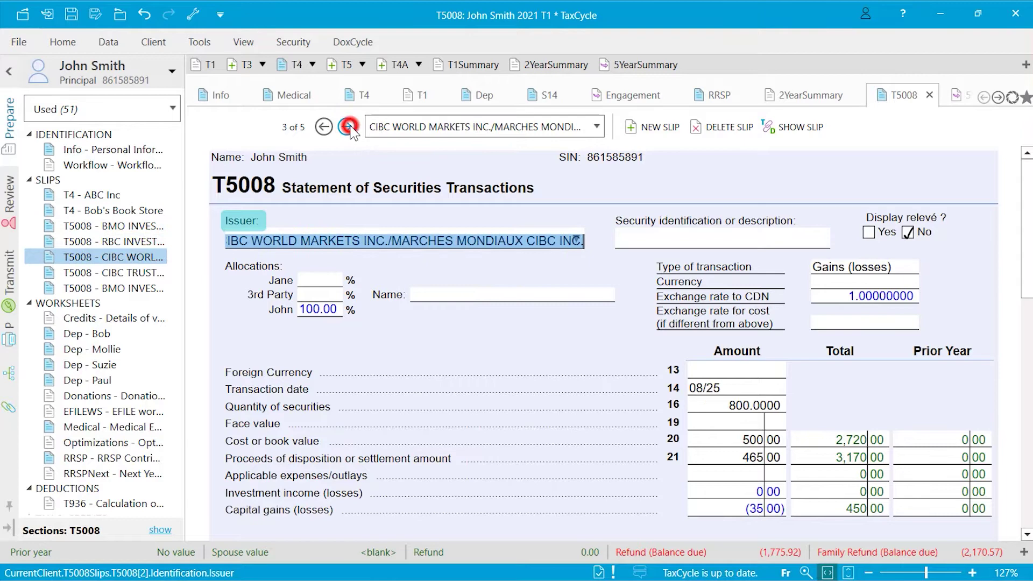
{"action": "left_click", "coordinate": [597, 127]}
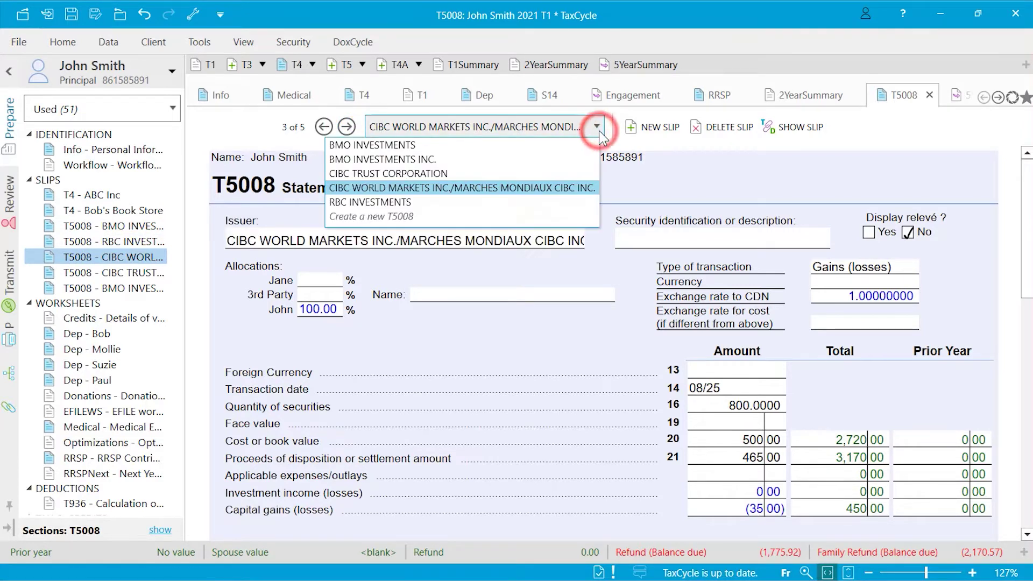
{"action": "left_click", "coordinate": [443, 161]}
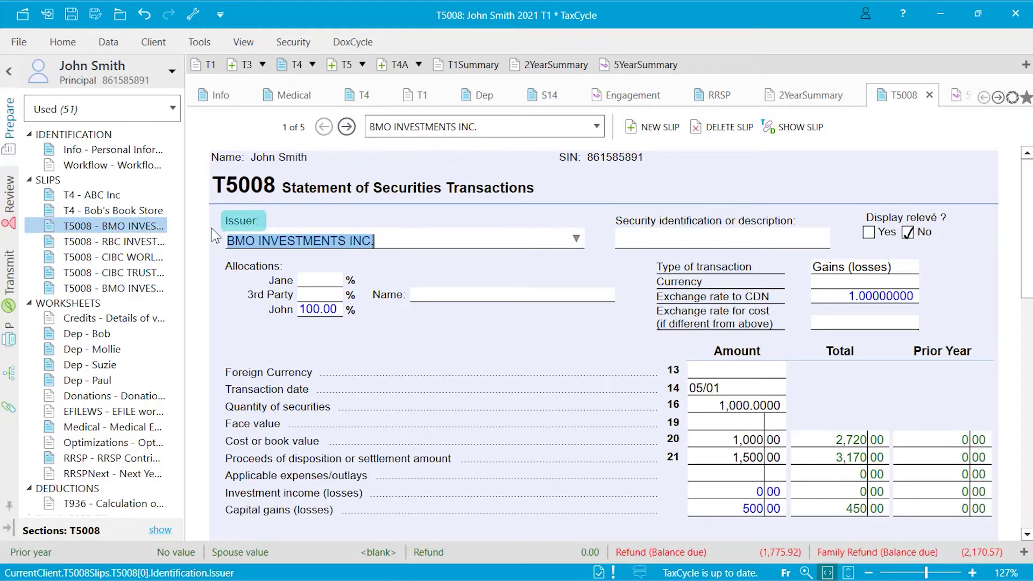
{"action": "left_click", "coordinate": [124, 271]}
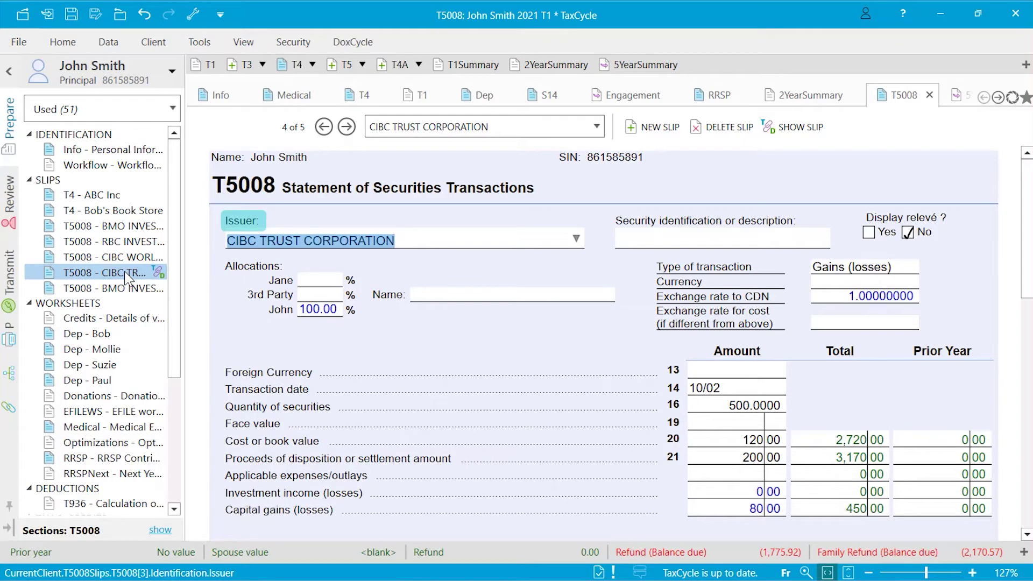
Start a new slip, then delete the BMO INVESTMENTS slip, confirming with Yes
{"action": "left_click", "coordinate": [656, 131]}
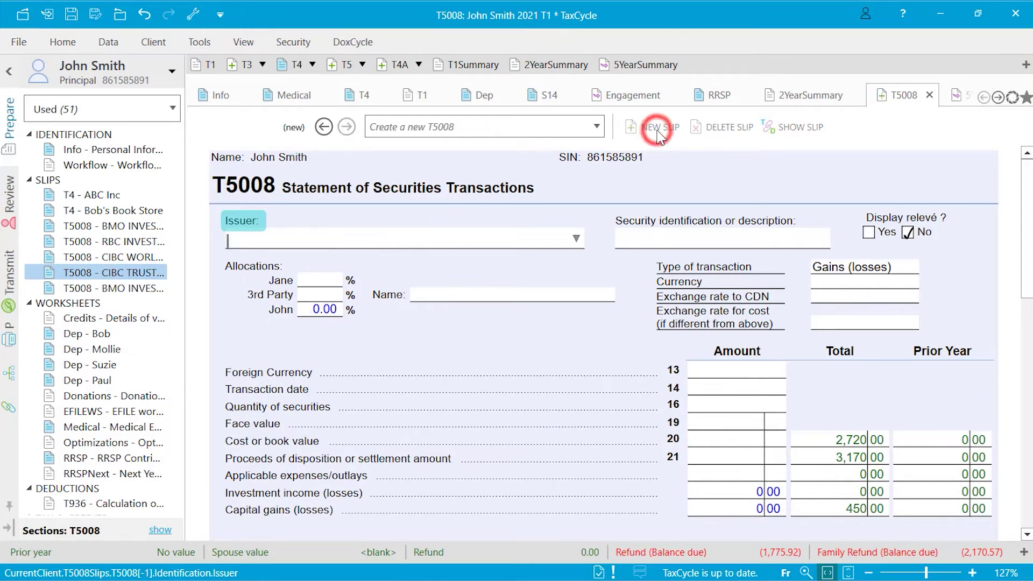
{"action": "left_click", "coordinate": [324, 127]}
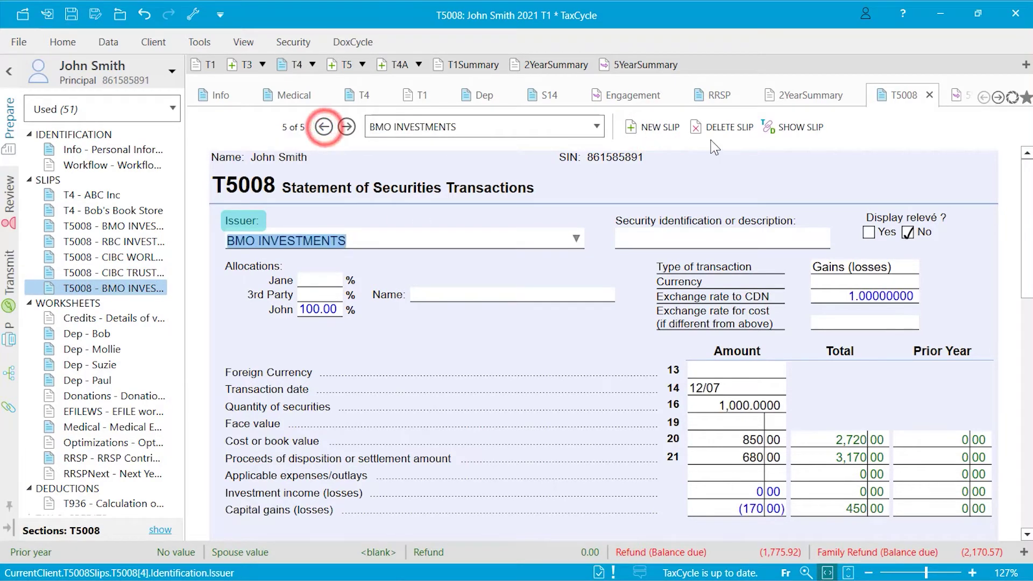
{"action": "left_click", "coordinate": [724, 131]}
{"action": "left_click", "coordinate": [473, 363]}
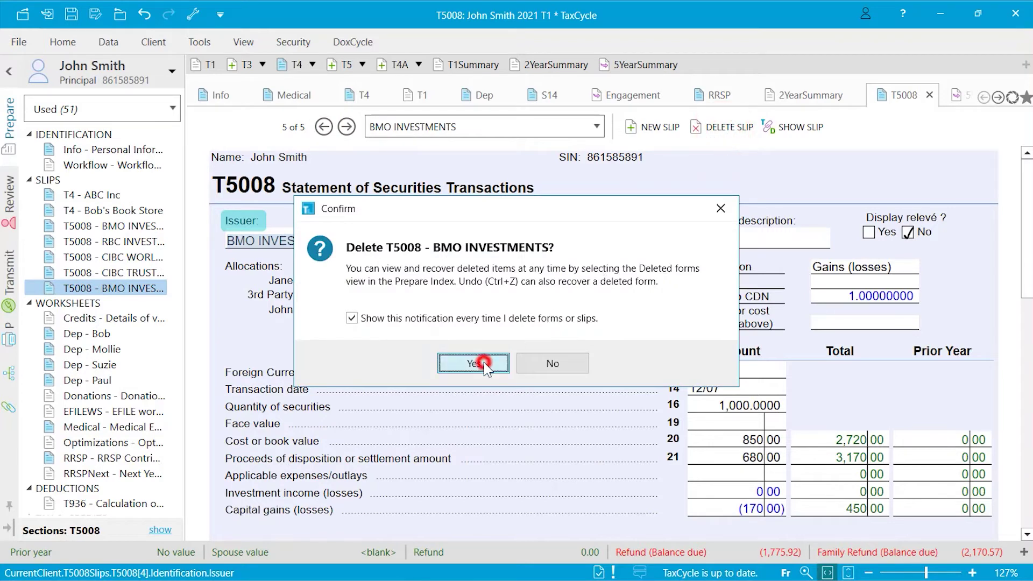
{"action": "left_click", "coordinate": [323, 128]}
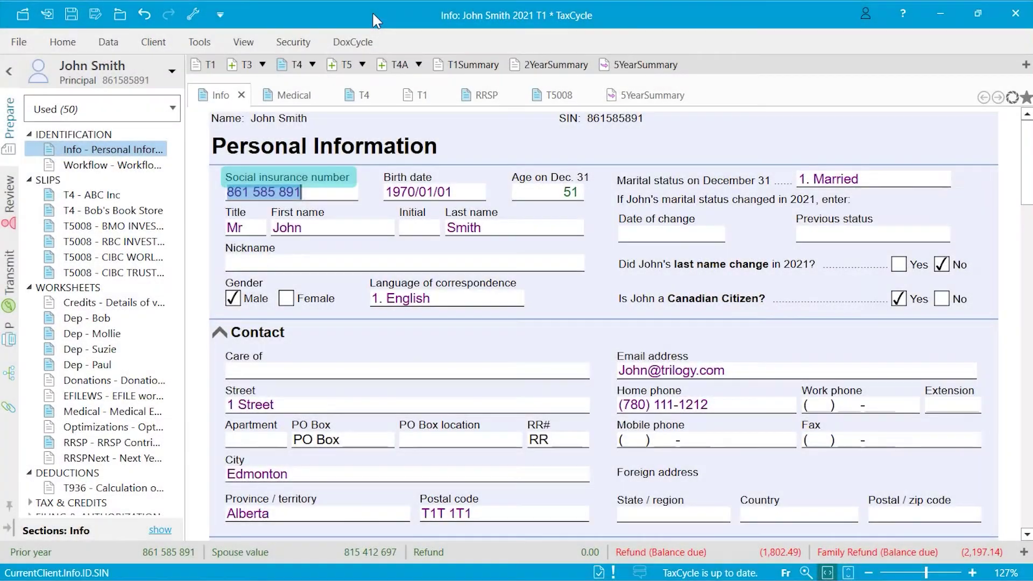
Open and close Bob's dependant form, move the T4 tab right, and save tabs as defaults
{"action": "left_click", "coordinate": [127, 318]}
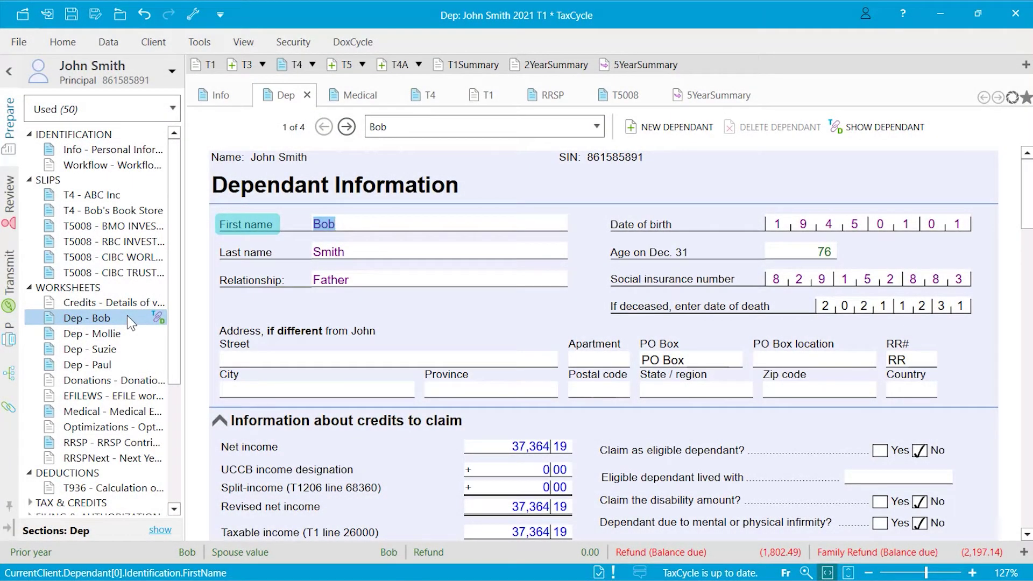
{"action": "left_click", "coordinate": [307, 95]}
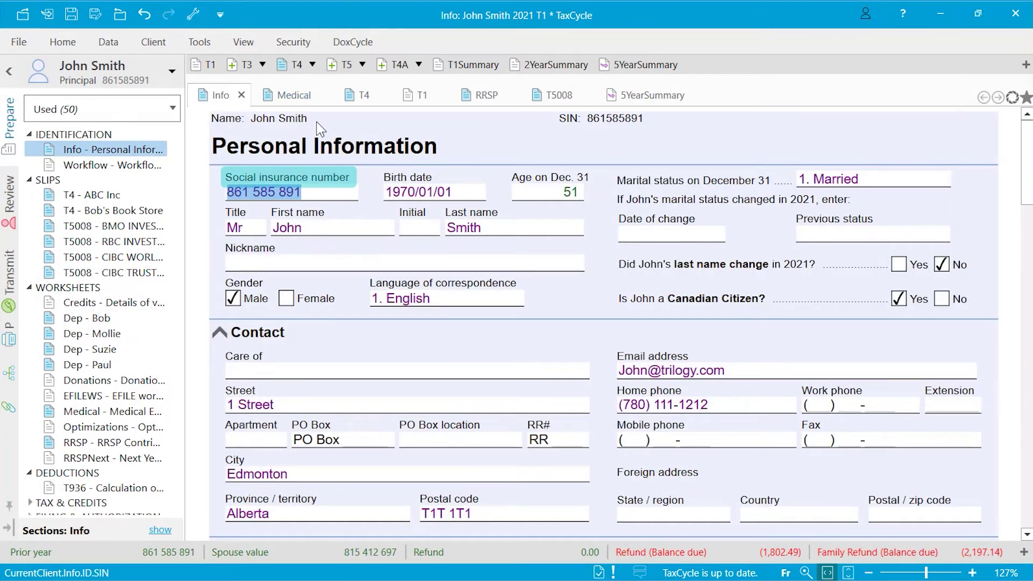
{"action": "left_click_drag", "start_coordinate": [364, 95], "coordinate": [439, 102]}
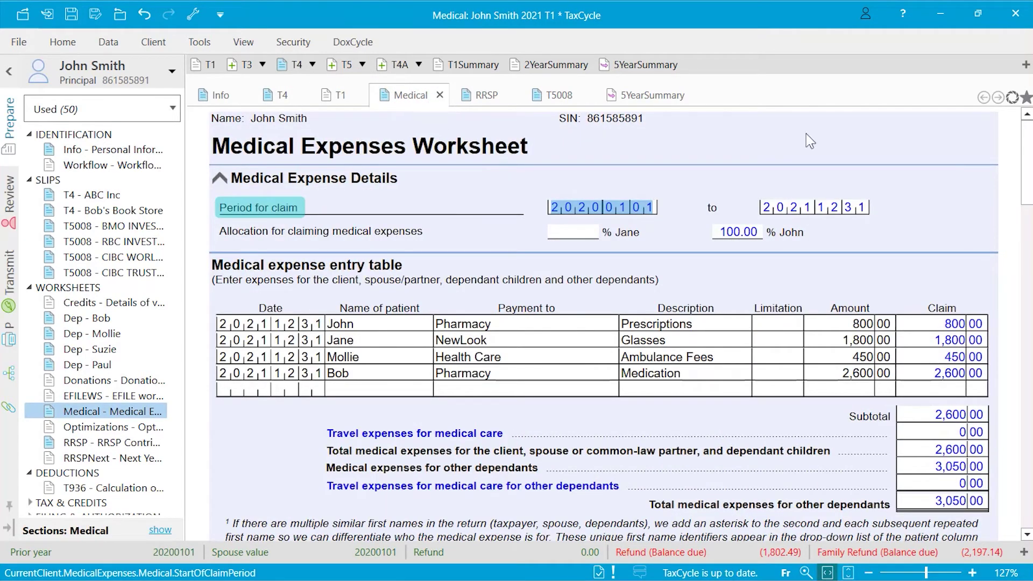
{"action": "left_click", "coordinate": [1012, 99]}
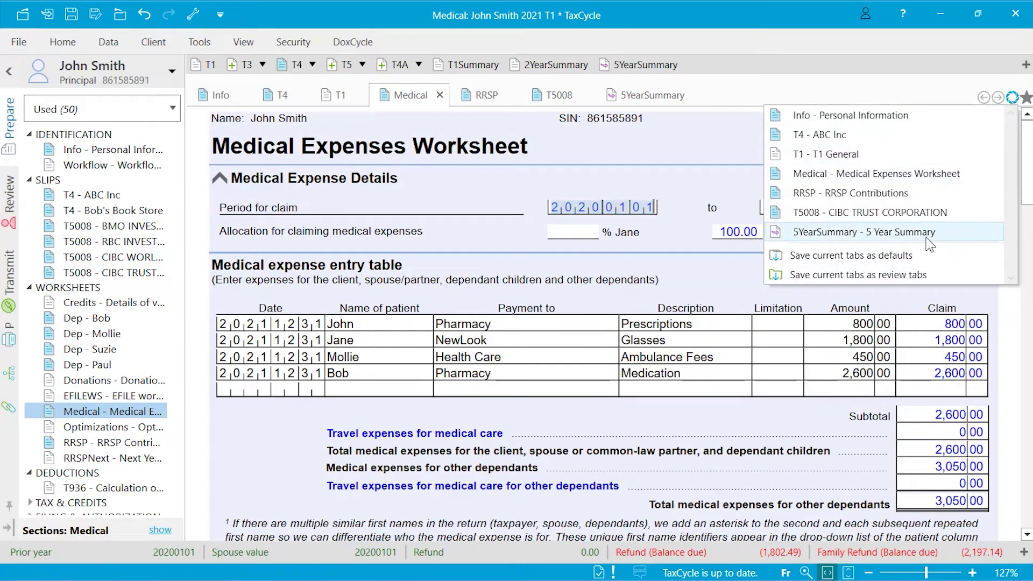
{"action": "left_click", "coordinate": [908, 256]}
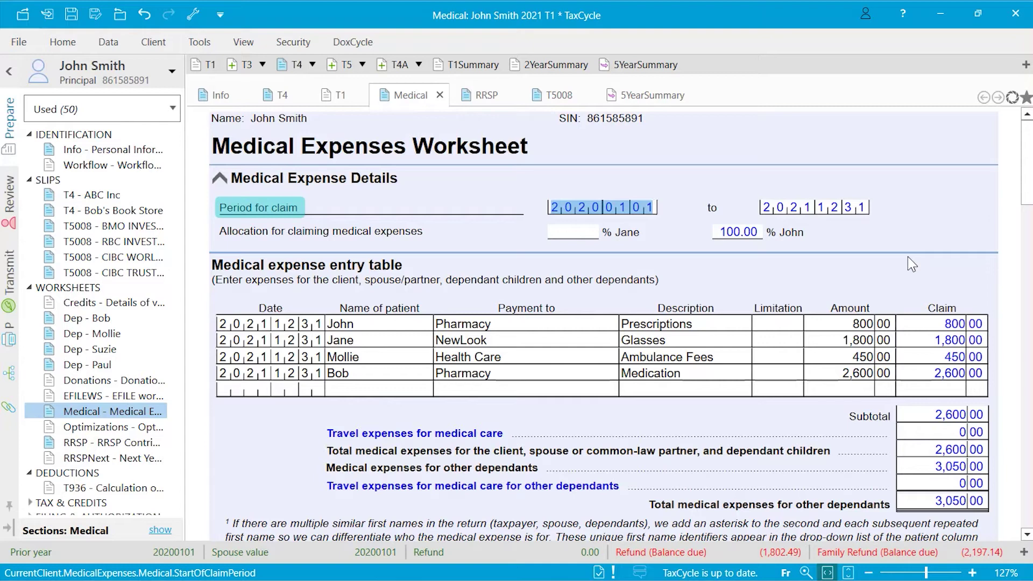
Open the dependant form and the T5008 slip, then save the current tabs as review tabs
{"action": "left_click", "coordinate": [74, 319]}
{"action": "left_click", "coordinate": [638, 96]}
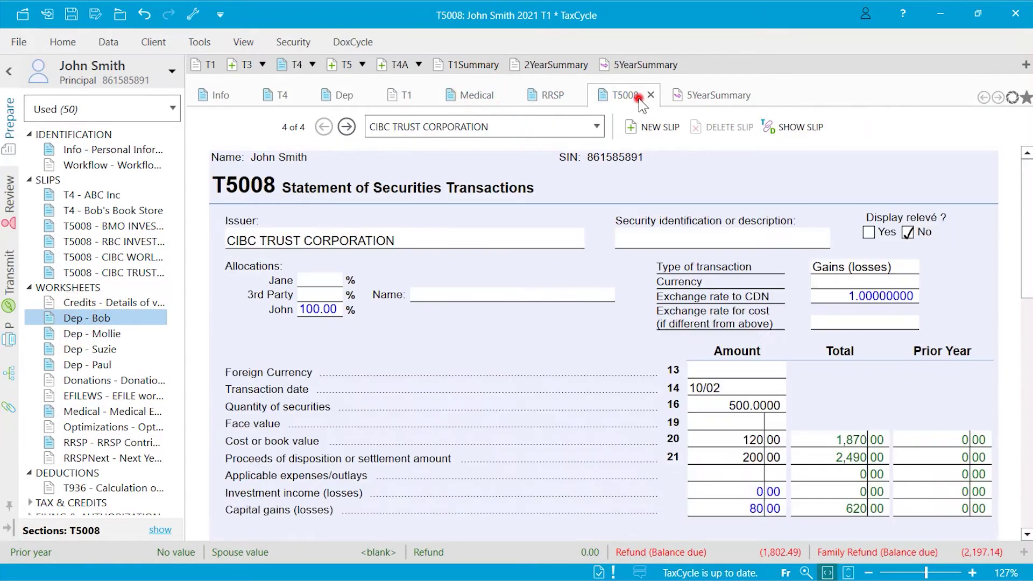
{"action": "left_click", "coordinate": [1011, 98]}
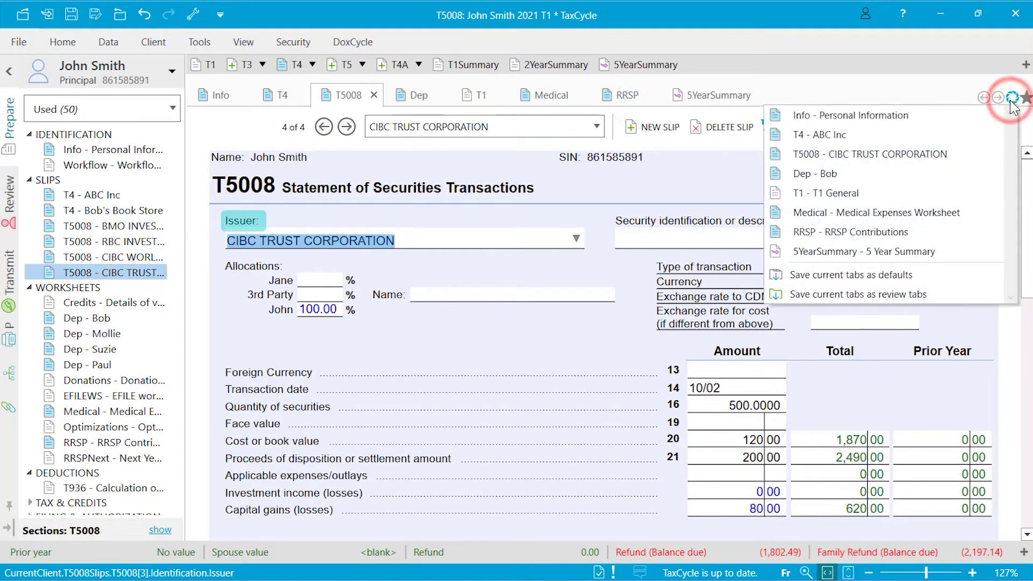
{"action": "left_click", "coordinate": [899, 294]}
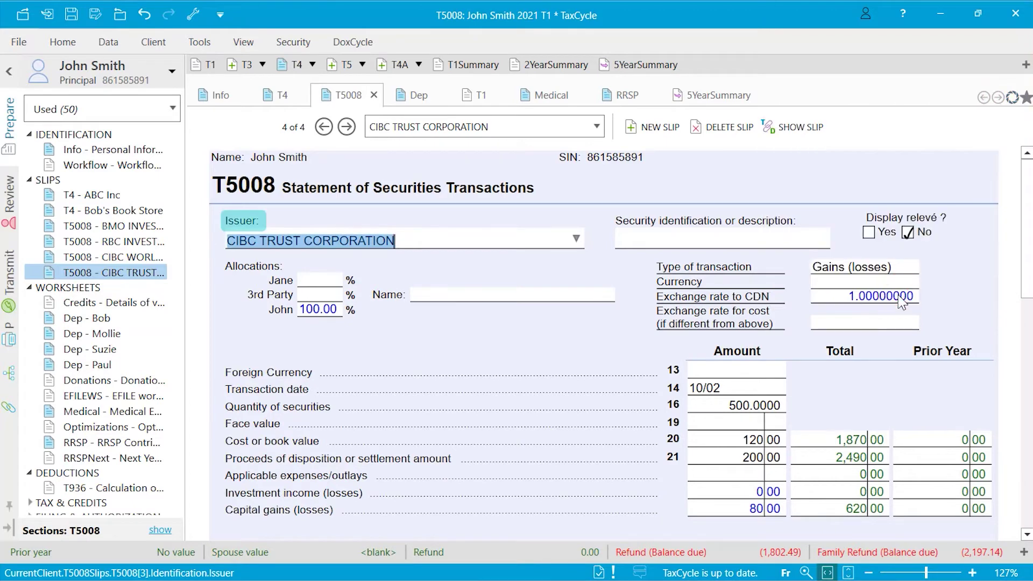
{"action": "left_click", "coordinate": [933, 321]}
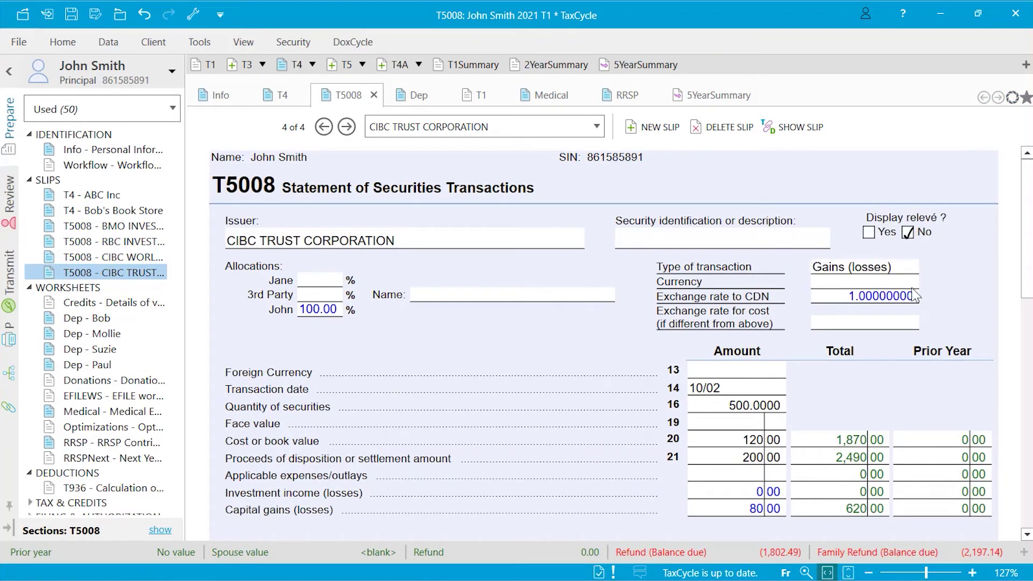
Reopen the default form tabs, then pick T4 - ABC Inc. from the open-forms list
{"action": "right_click", "coordinate": [703, 95]}
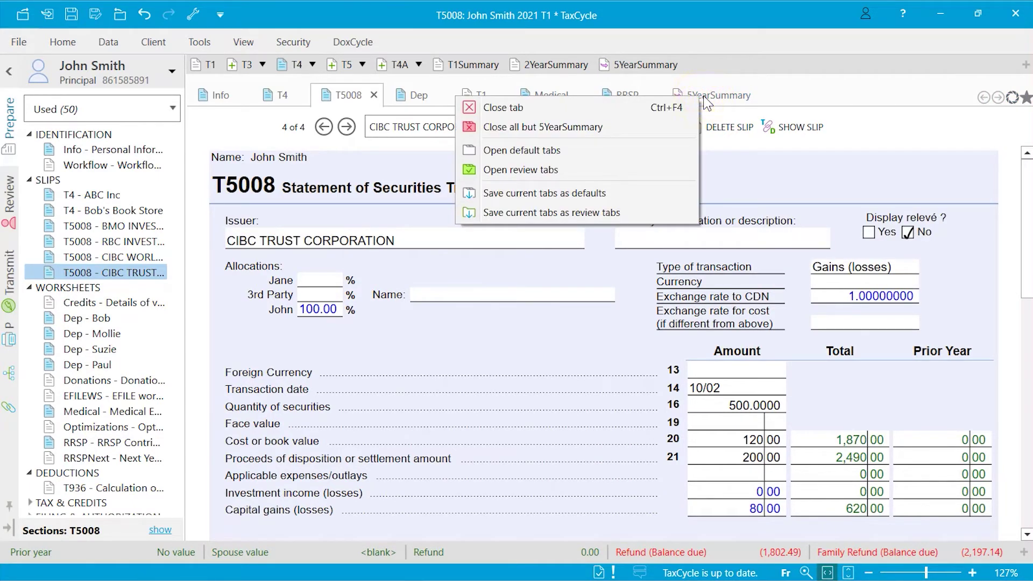
{"action": "left_click", "coordinate": [540, 155]}
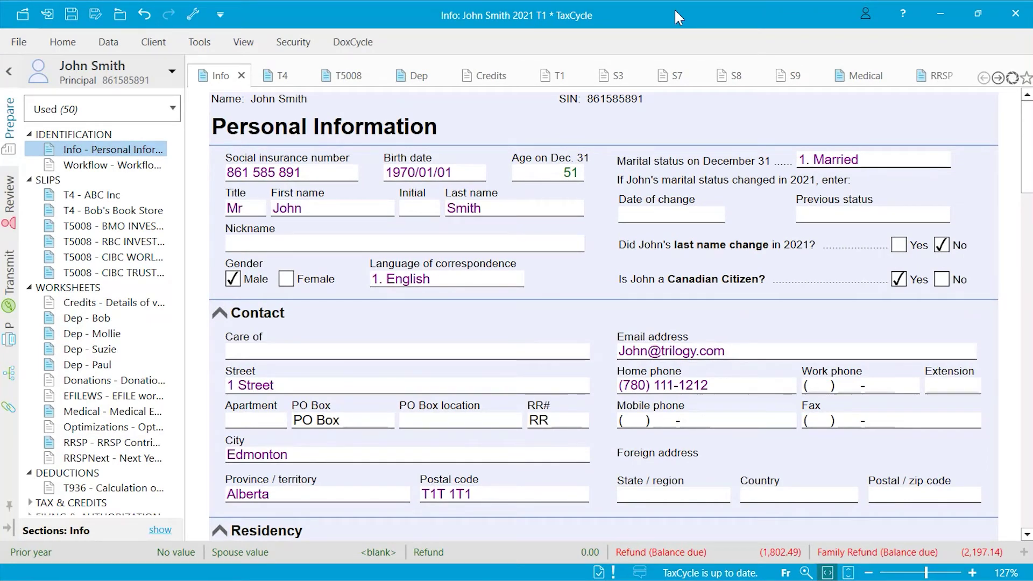
{"action": "left_click", "coordinate": [997, 78]}
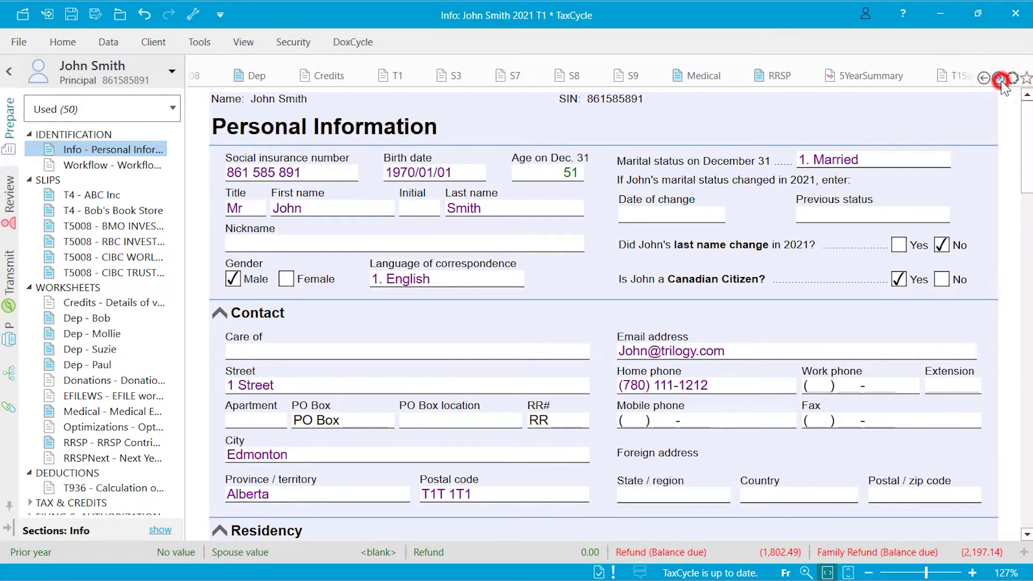
{"action": "left_click", "coordinate": [983, 79]}
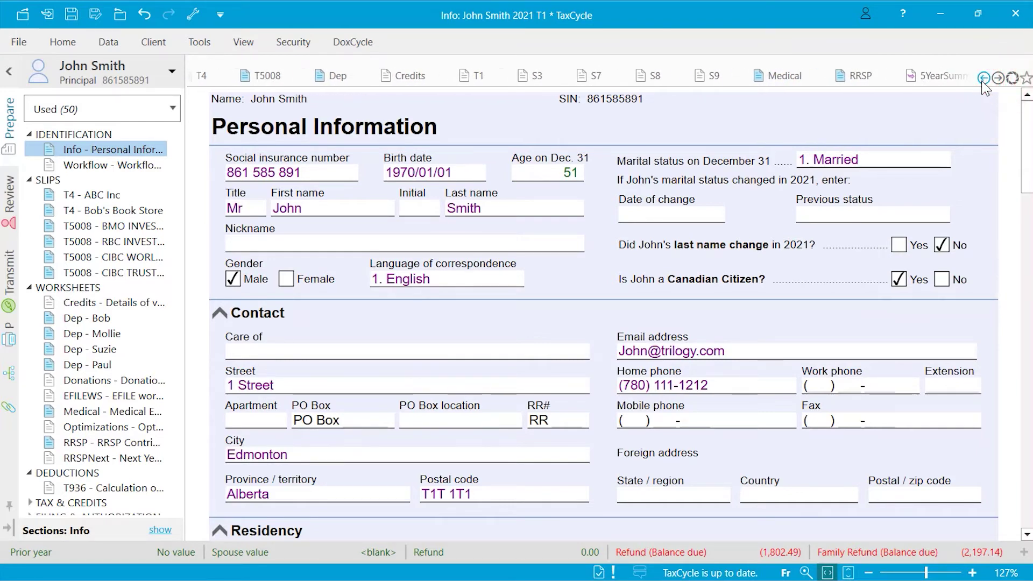
{"action": "left_click", "coordinate": [1011, 79]}
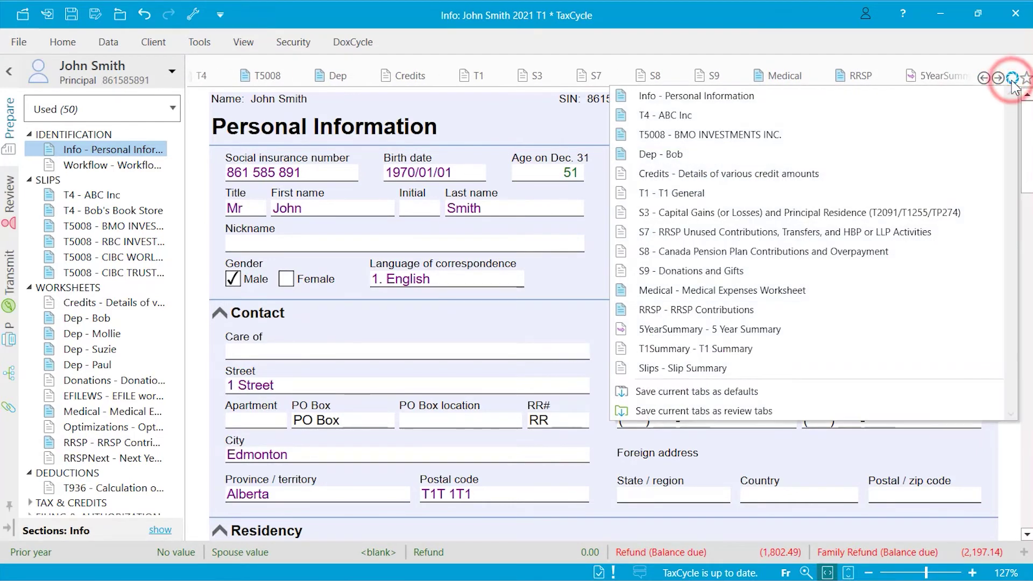
{"action": "left_click", "coordinate": [680, 118]}
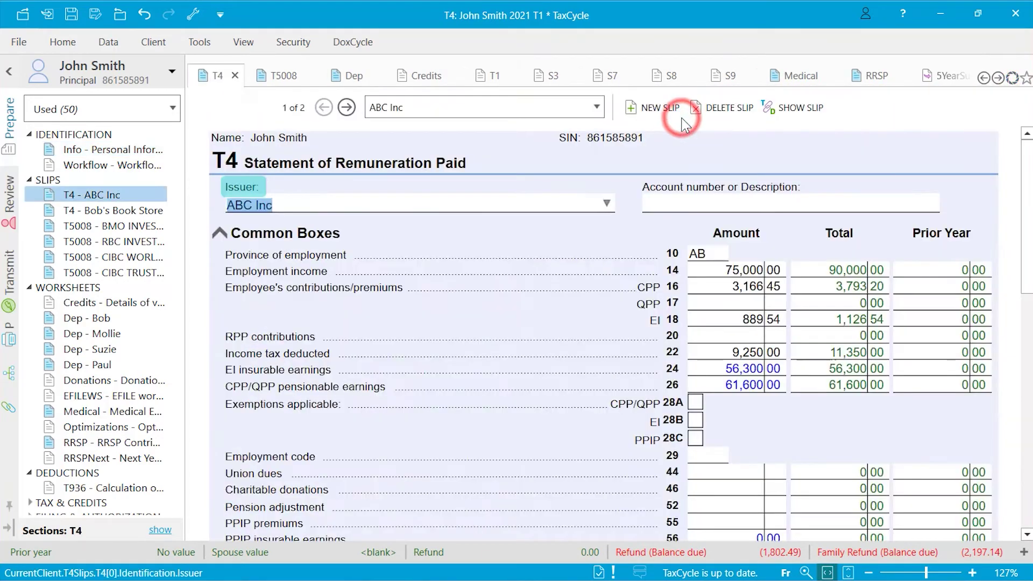
Show the favourites bar and add the Medical and RRSP worksheets to it
{"action": "left_click", "coordinate": [1026, 75]}
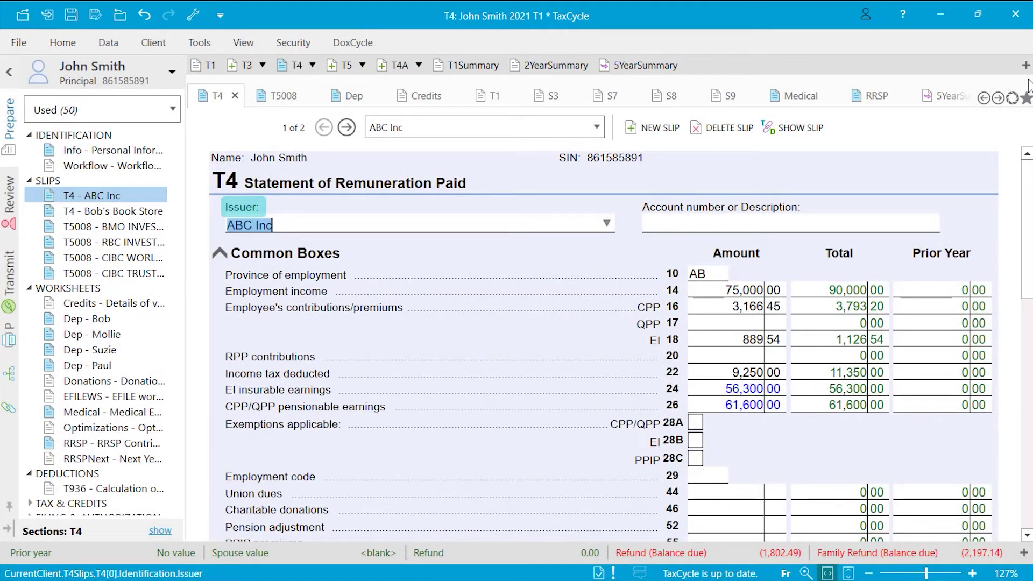
{"action": "left_click", "coordinate": [796, 97]}
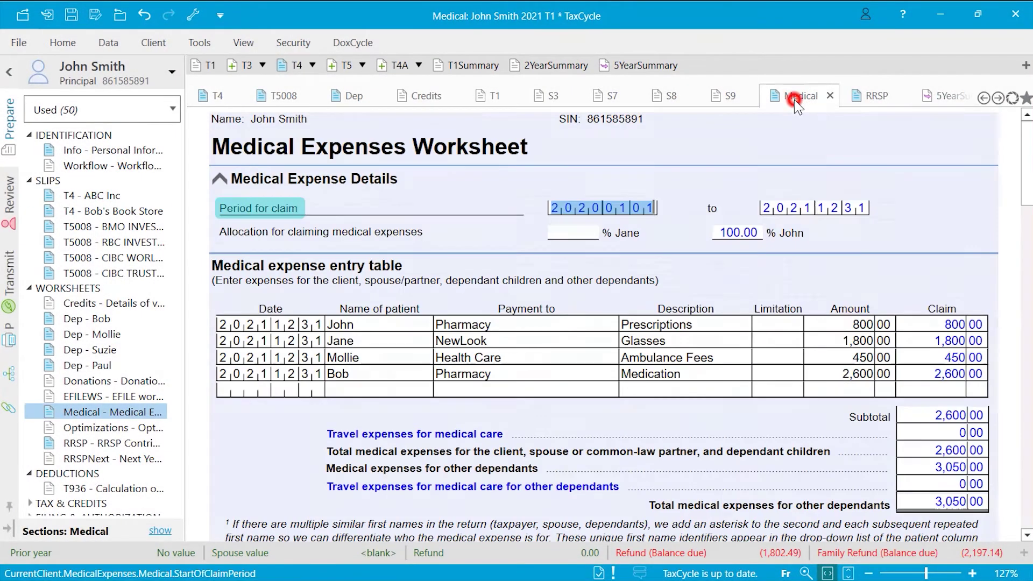
{"action": "left_click", "coordinate": [1025, 65]}
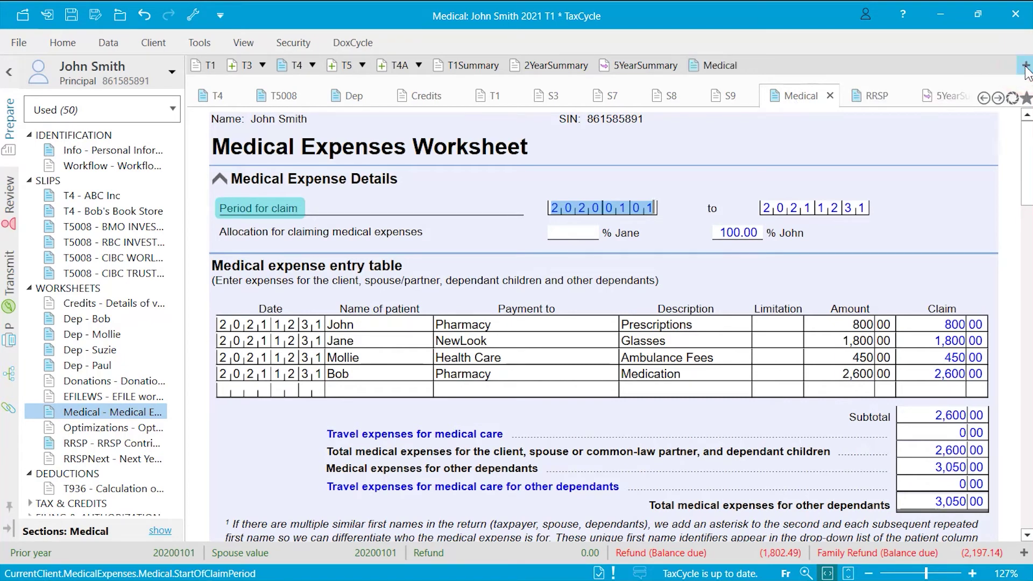
{"action": "left_click", "coordinate": [879, 96]}
{"action": "left_click_drag", "start_coordinate": [880, 95], "coordinate": [804, 60]}
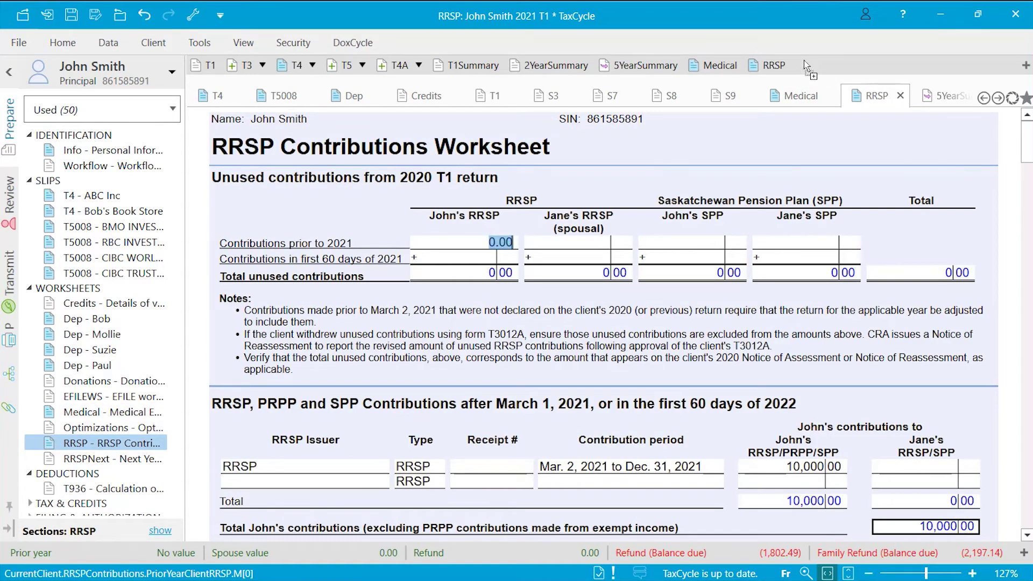
Remove 5YearSummary from favourites and reorder so Medical then RRSP follow T4A
{"action": "right_click", "coordinate": [650, 71]}
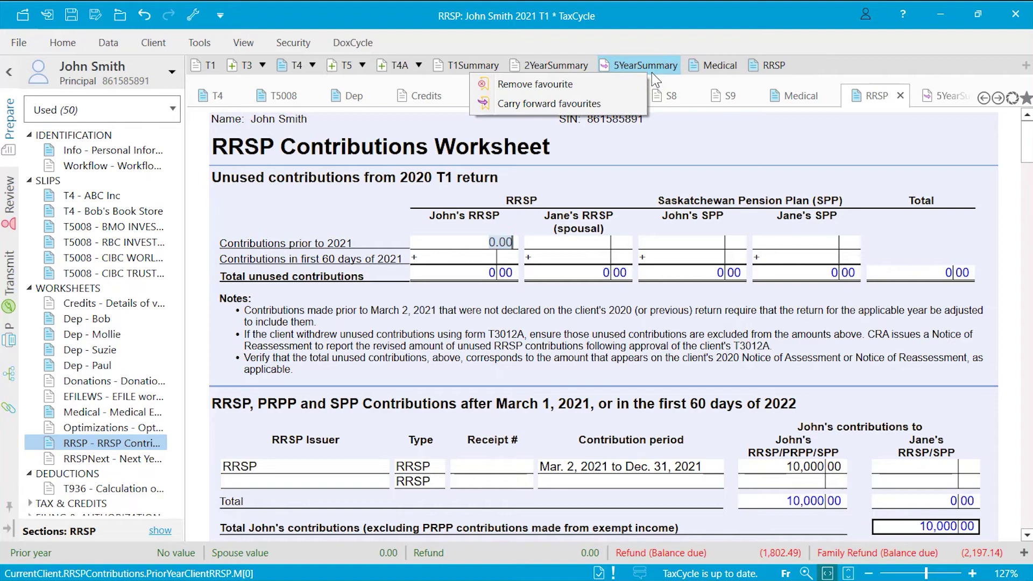
{"action": "left_click", "coordinate": [559, 88]}
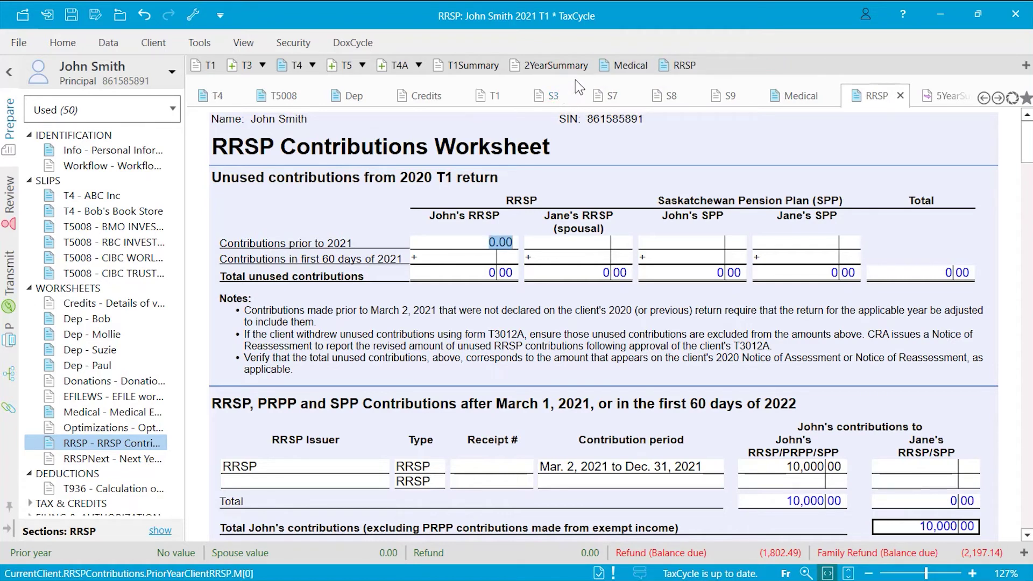
{"action": "left_click_drag", "start_coordinate": [668, 71], "coordinate": [437, 71]}
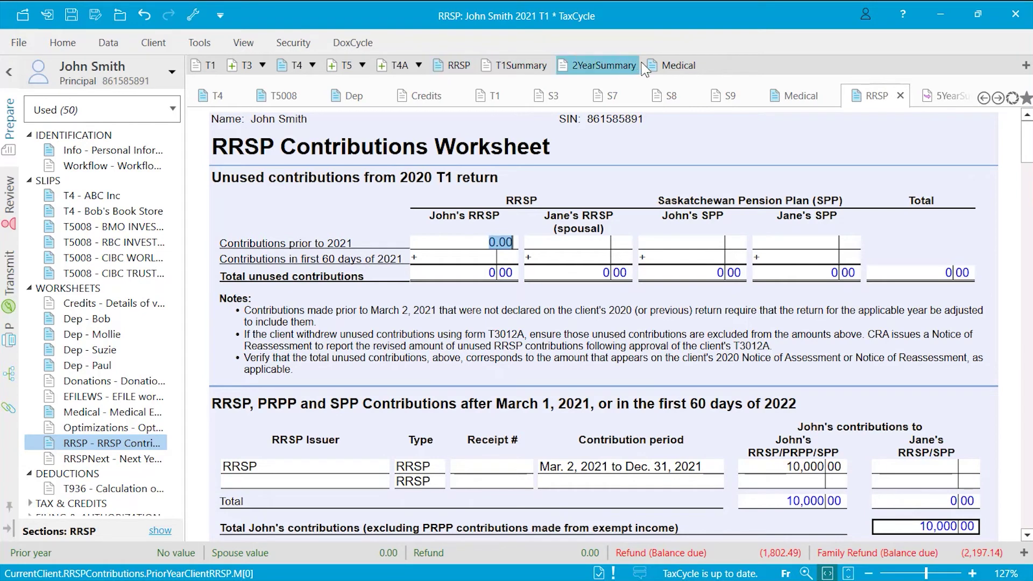
{"action": "left_click", "coordinate": [657, 69]}
{"action": "left_click_drag", "start_coordinate": [658, 69], "coordinate": [433, 69]}
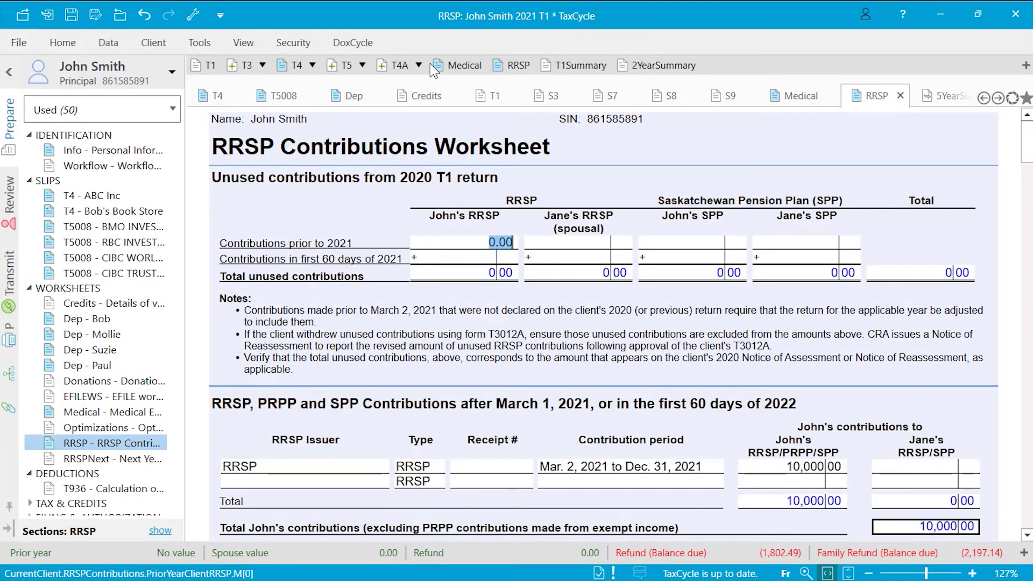
{"action": "left_click", "coordinate": [220, 15]}
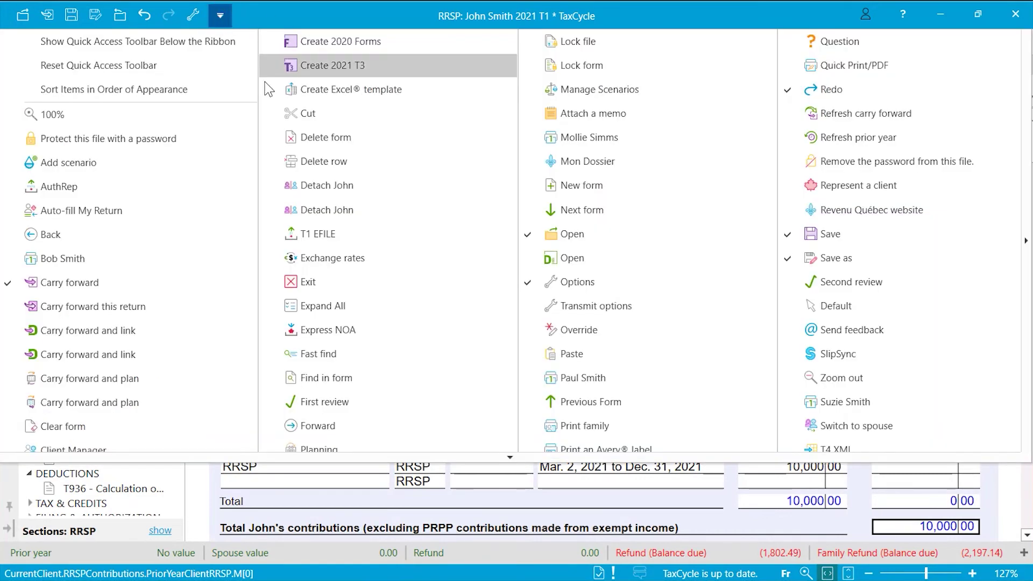
{"action": "scroll", "coordinate": [511, 457], "scroll_direction": "down", "scroll_amount": 3}
{"action": "left_click", "coordinate": [811, 389]}
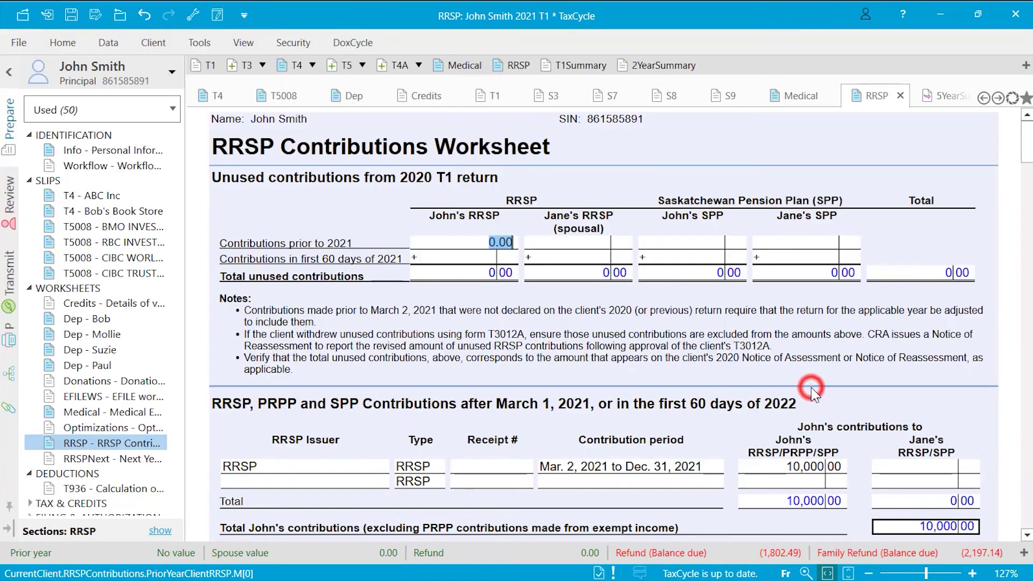
{"action": "left_click", "coordinate": [243, 15]}
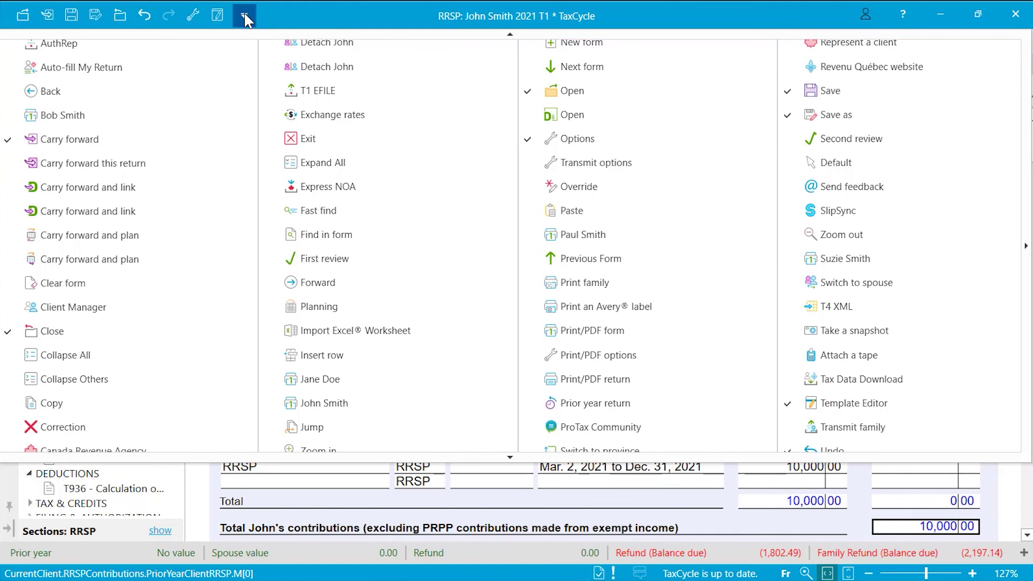
{"action": "left_click", "coordinate": [786, 410]}
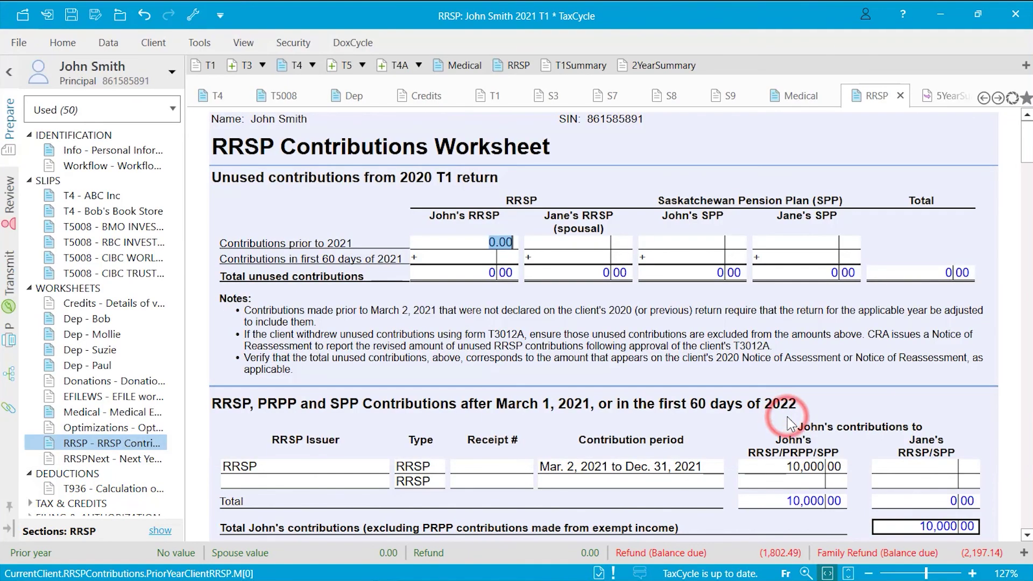